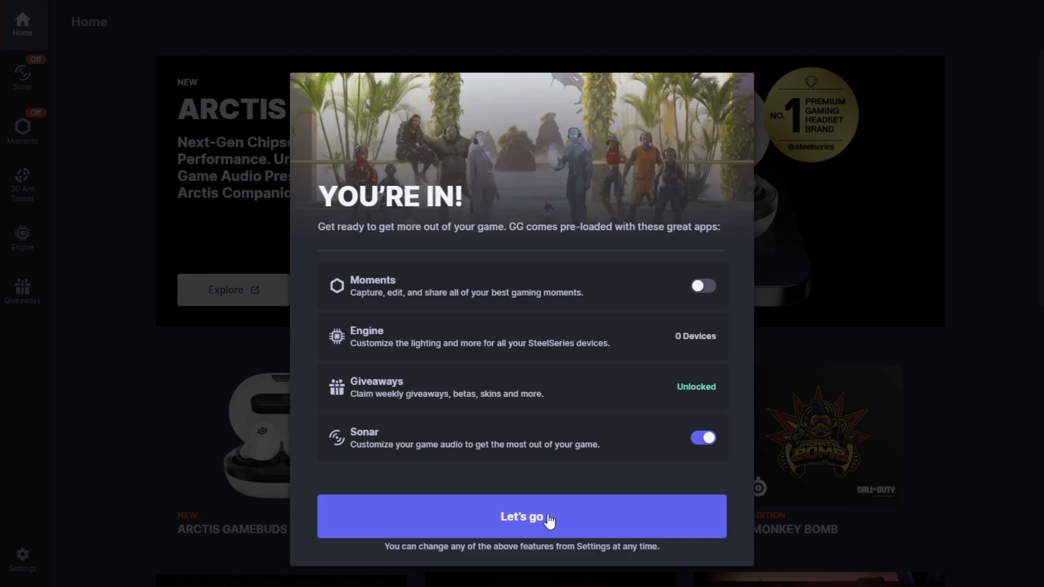
Start Sonar and complete its device setup with Headphones (Elgato Wave:3) for playback and Microphone (Elgato Wave:3) for input, leaving automatic backup switching off
left_click(550, 521)
left_click(37, 86)
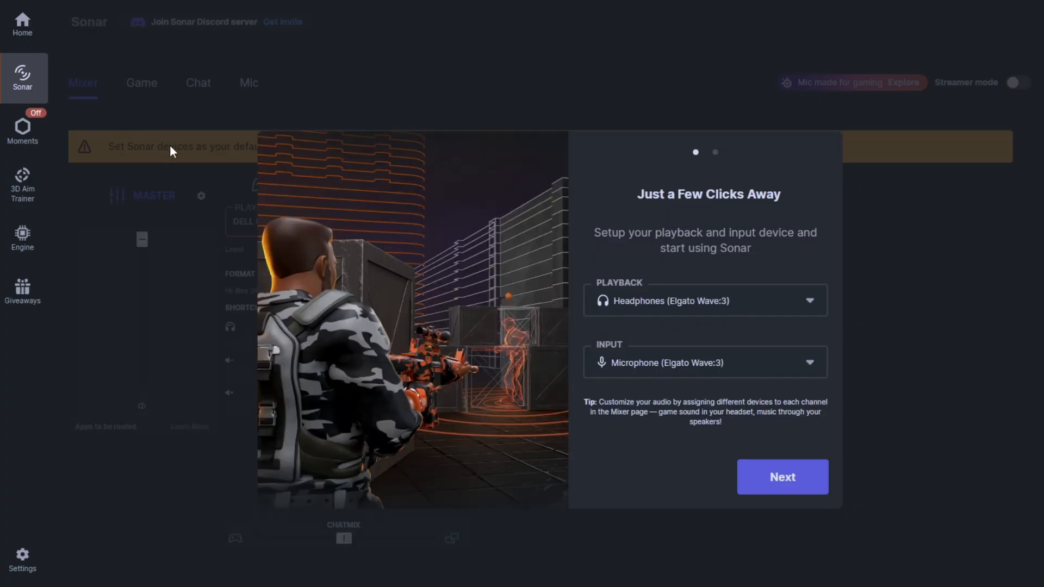
left_click(785, 302)
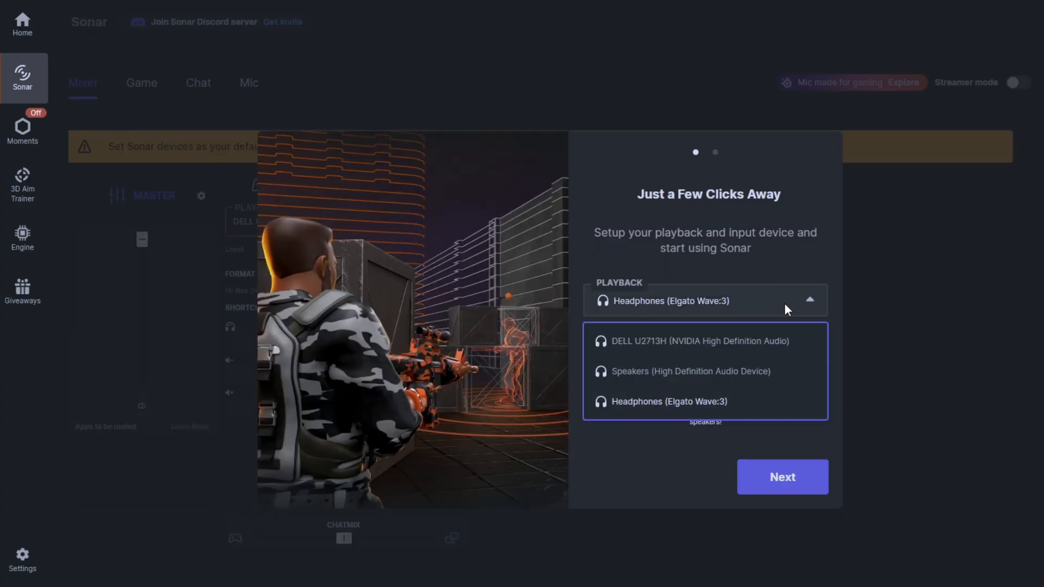
left_click(677, 405)
left_click(801, 364)
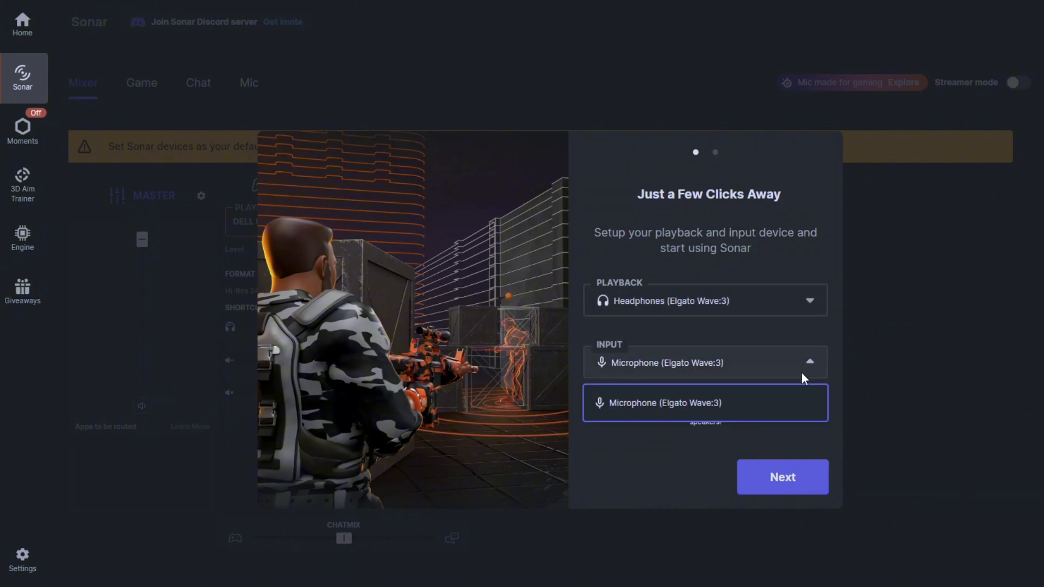
left_click(774, 495)
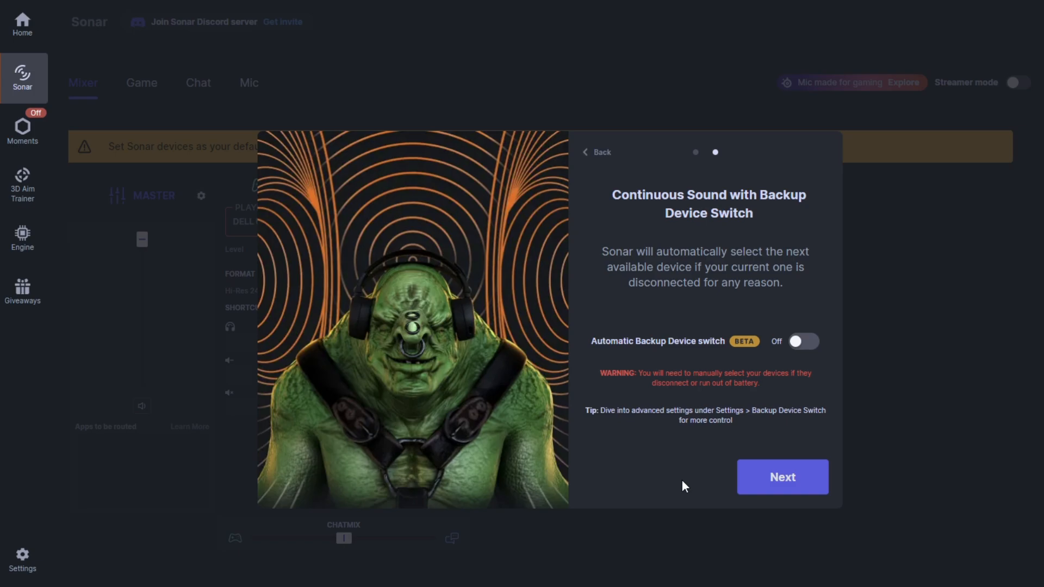
left_click(762, 473)
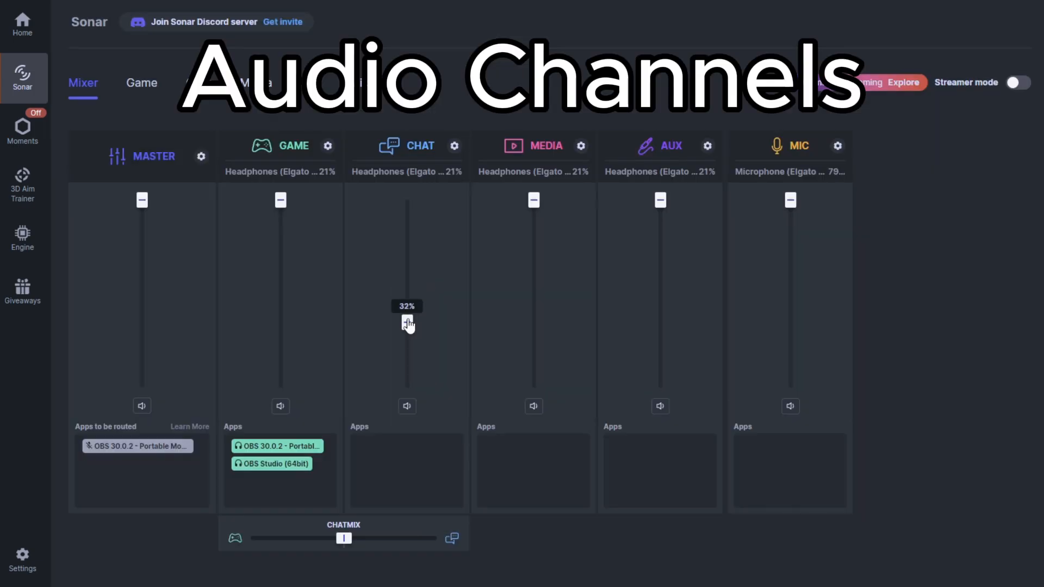
Try out the volume sliders of the Game, Chat and Media channels in the mixer
left_click_drag(408, 320, 409, 199)
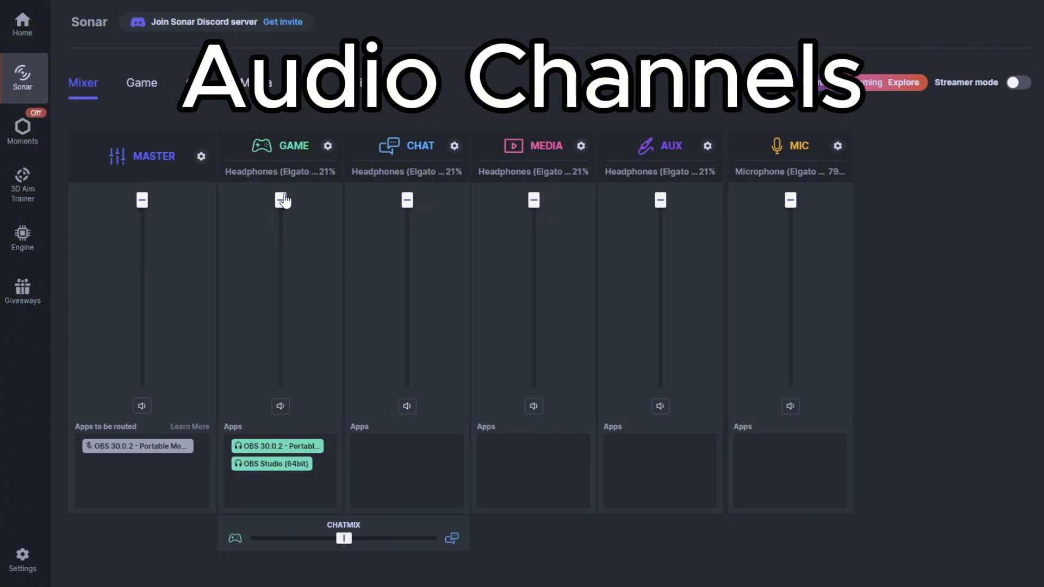
left_click_drag(280, 200, 282, 300)
left_click_drag(415, 210, 408, 153)
left_click_drag(286, 304, 285, 201)
mouse_move(543, 204)
left_mouse_down()
mouse_move(546, 289)
mouse_move(537, 199)
left_mouse_up()
left_click_drag(415, 200, 422, 305)
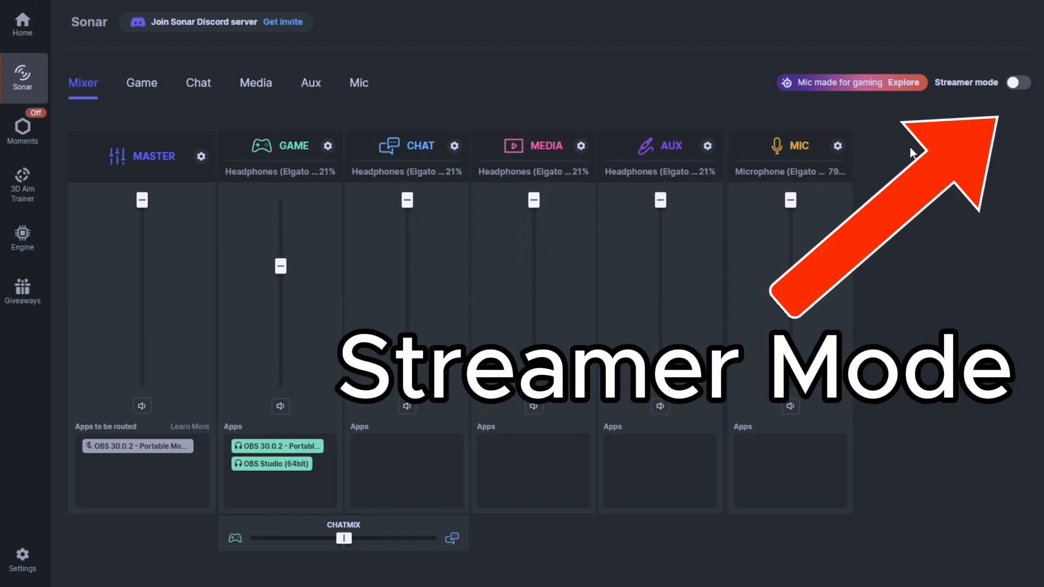
Enable Streamer mode and try out the Game channel's personal and stream mix controls
left_click(1017, 84)
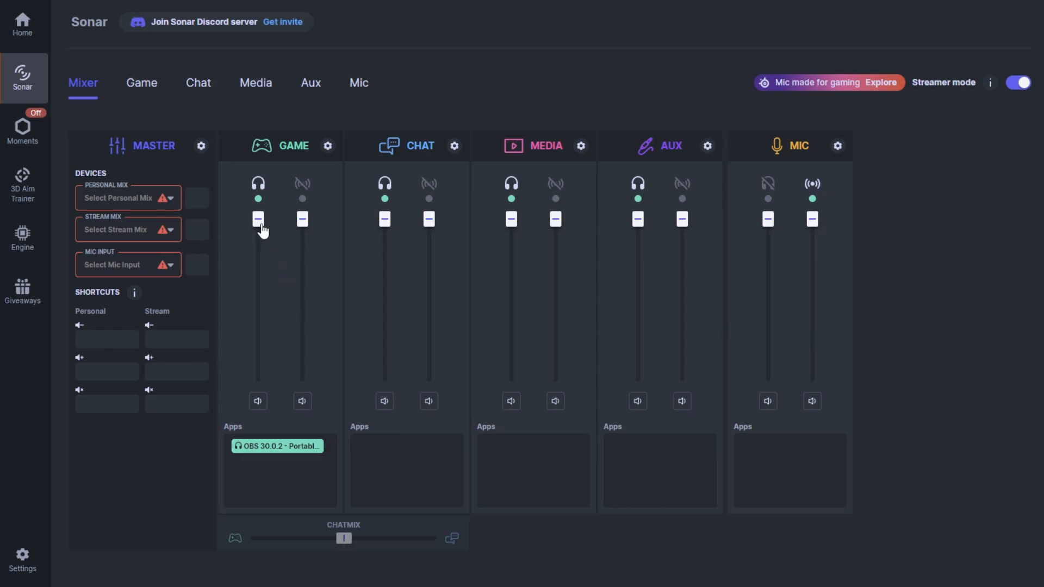
left_click_drag(260, 222, 270, 307)
left_click_drag(265, 364, 302, 196)
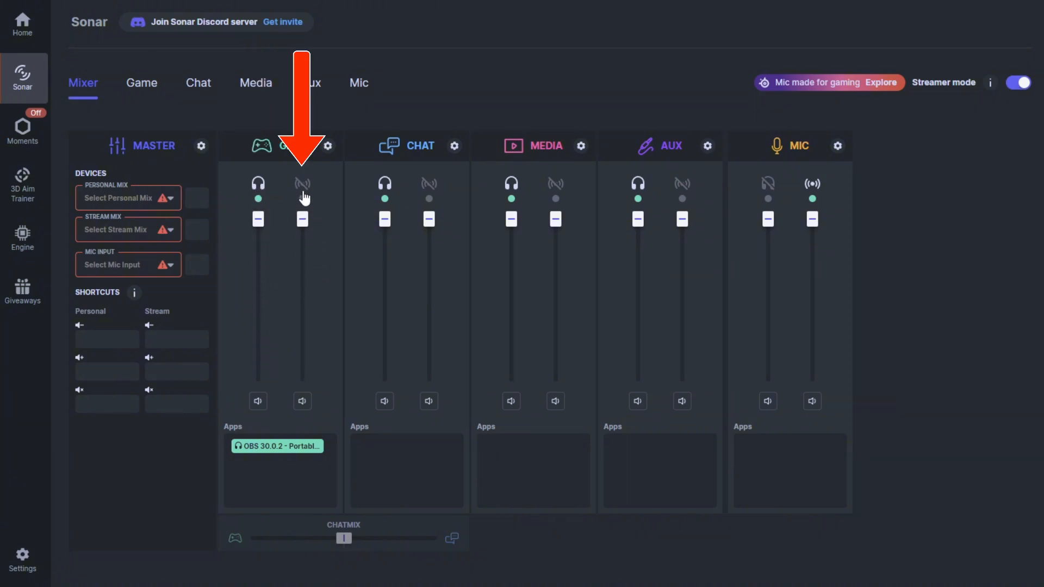
left_click(303, 185)
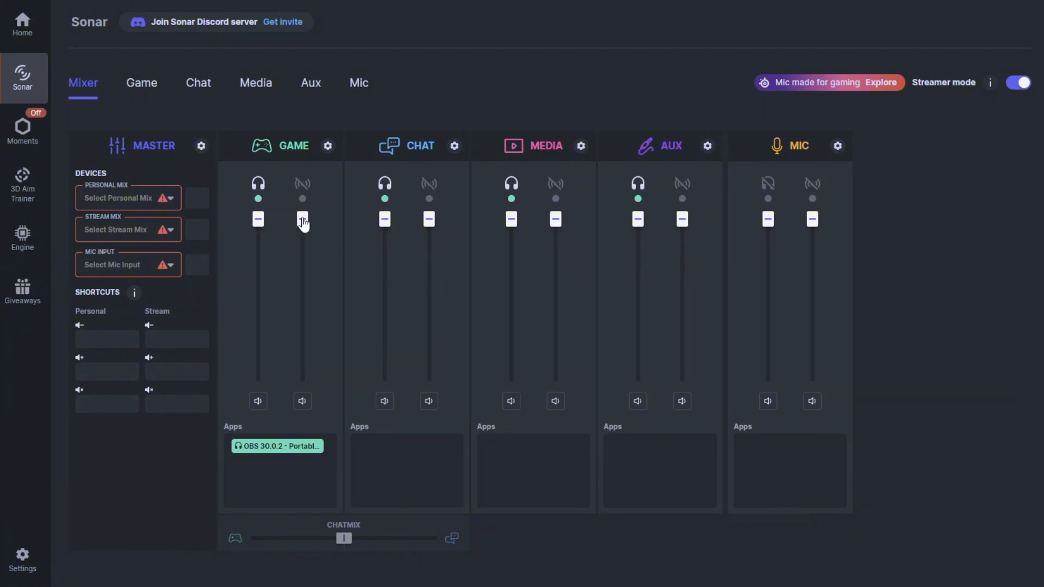
mouse_move(303, 220)
left_mouse_down()
mouse_move(310, 334)
mouse_move(311, 220)
left_mouse_up()
Set the Personal Mix to Headphones (Elgato Wave:3) and the Stream Mix to SteelSeries Sonar - Stream, and choose the microphone as Mic Input
mouse_move(167, 202)
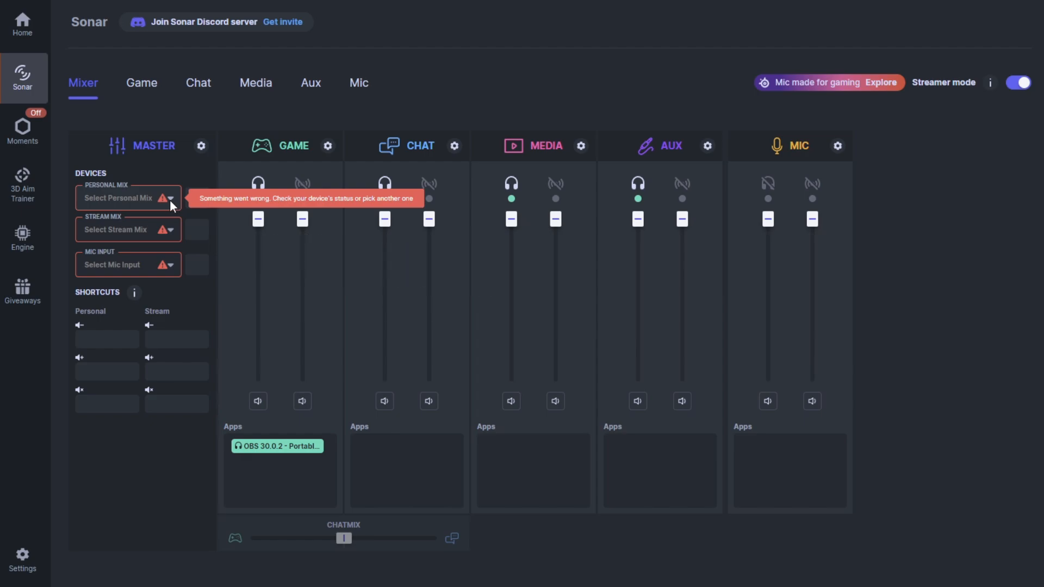
left_click(170, 199)
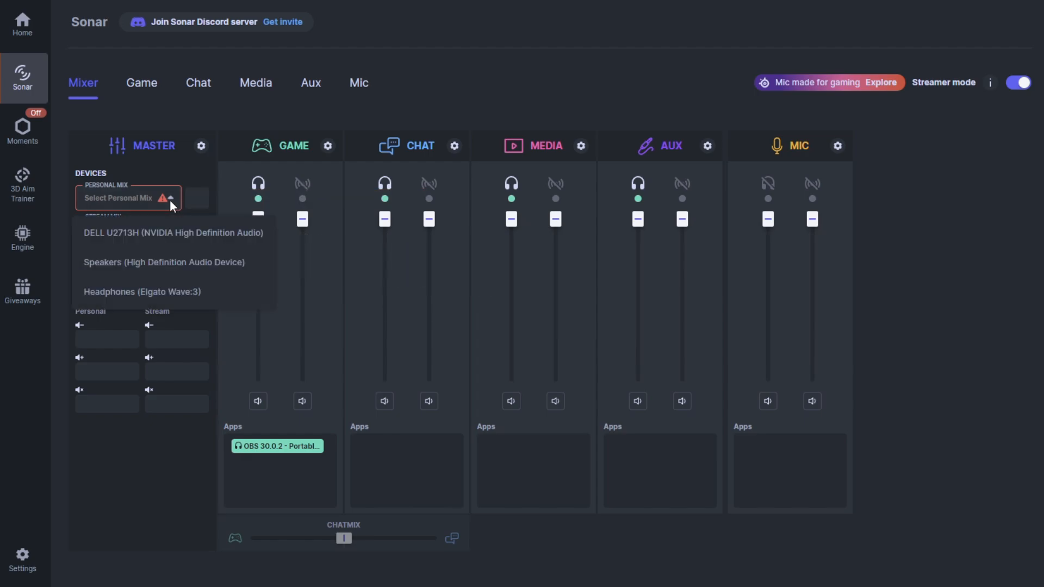
left_click(179, 291)
left_click(158, 227)
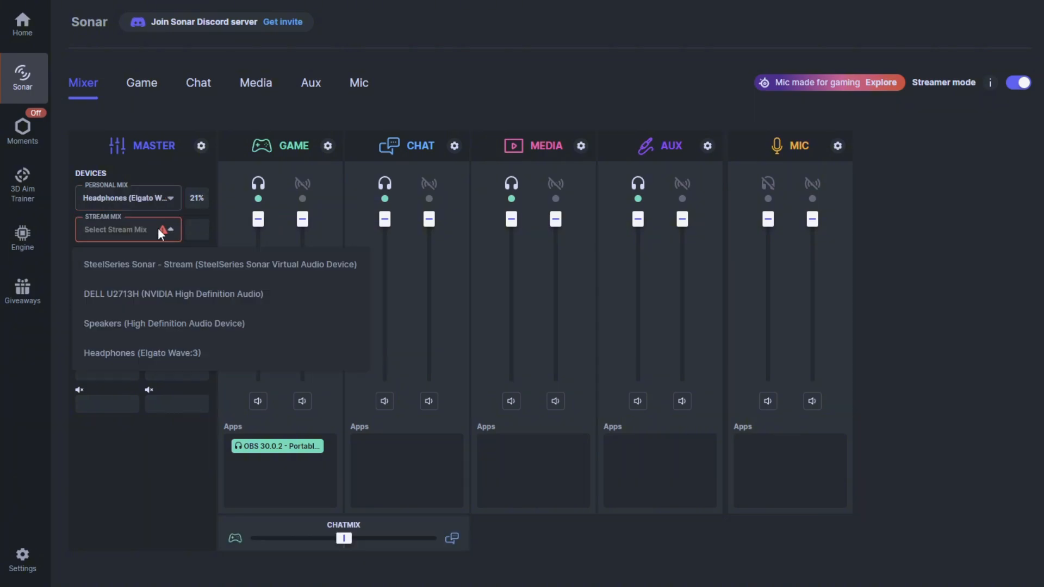
left_click(167, 270)
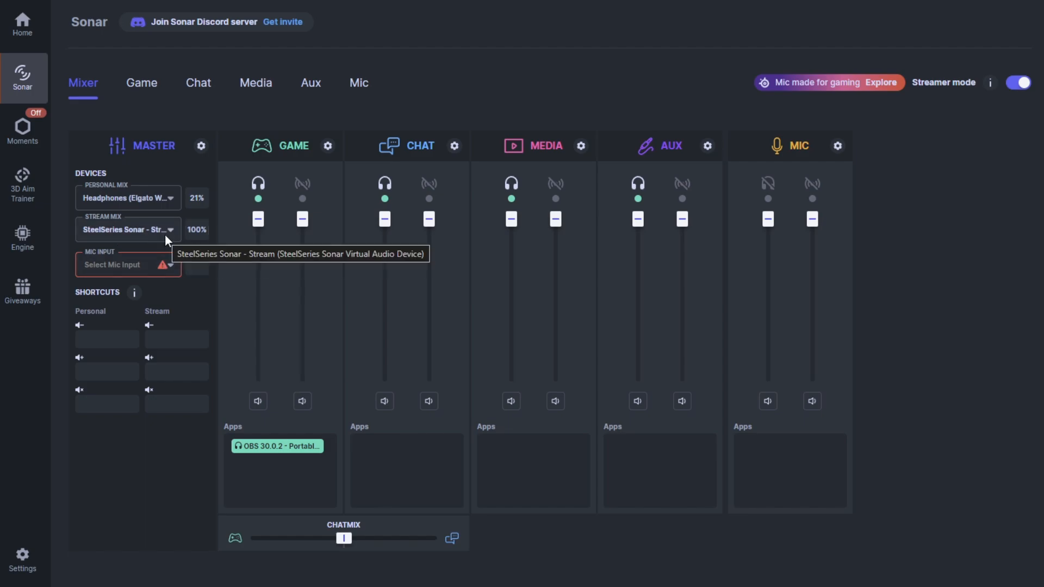
left_click(165, 266)
left_click(158, 300)
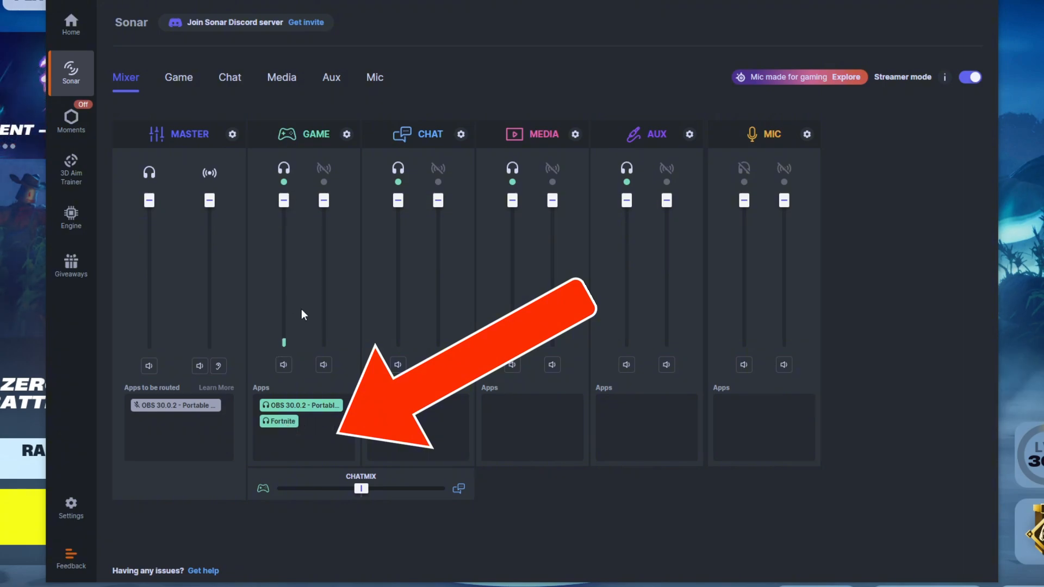
Test Fortnite's routing by lowering and raising the Game channel's personal volume
left_click_drag(282, 423, 319, 436)
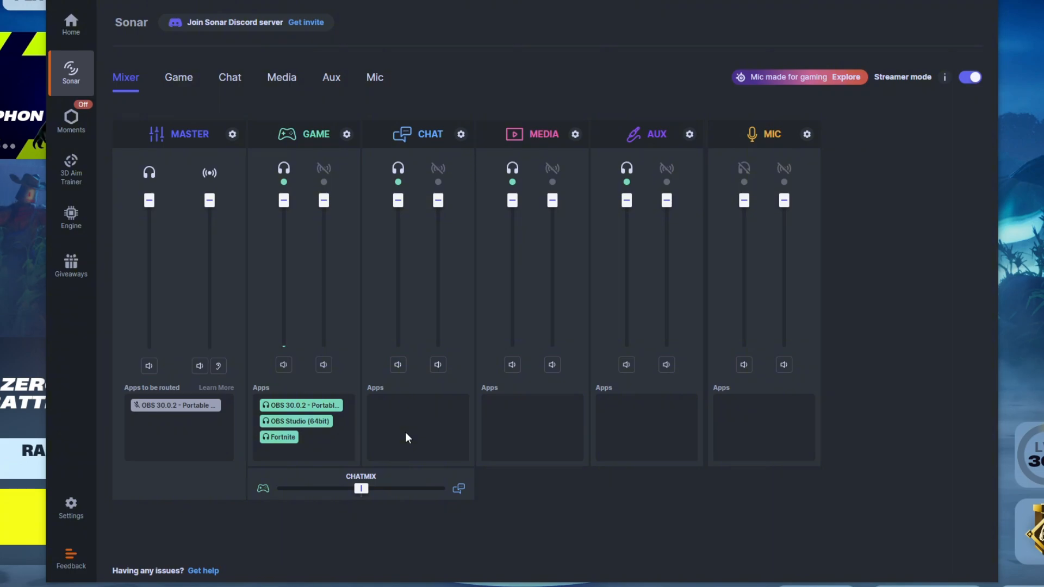
left_click_drag(283, 205, 293, 308)
left_click_drag(290, 344, 287, 212)
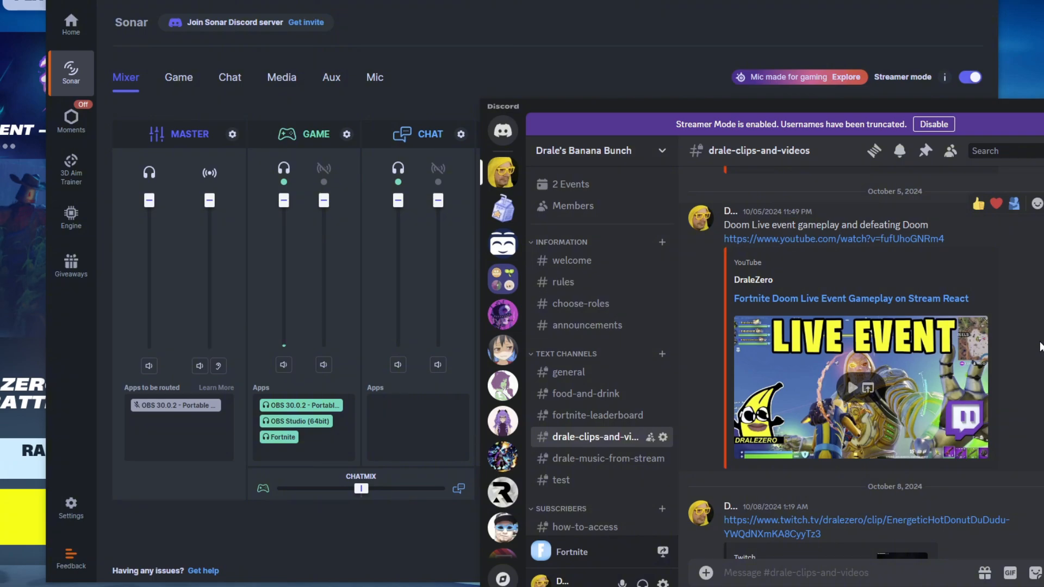
Play the embedded video in Discord and route the Discord app to Sonar's Chat channel
left_click(854, 391)
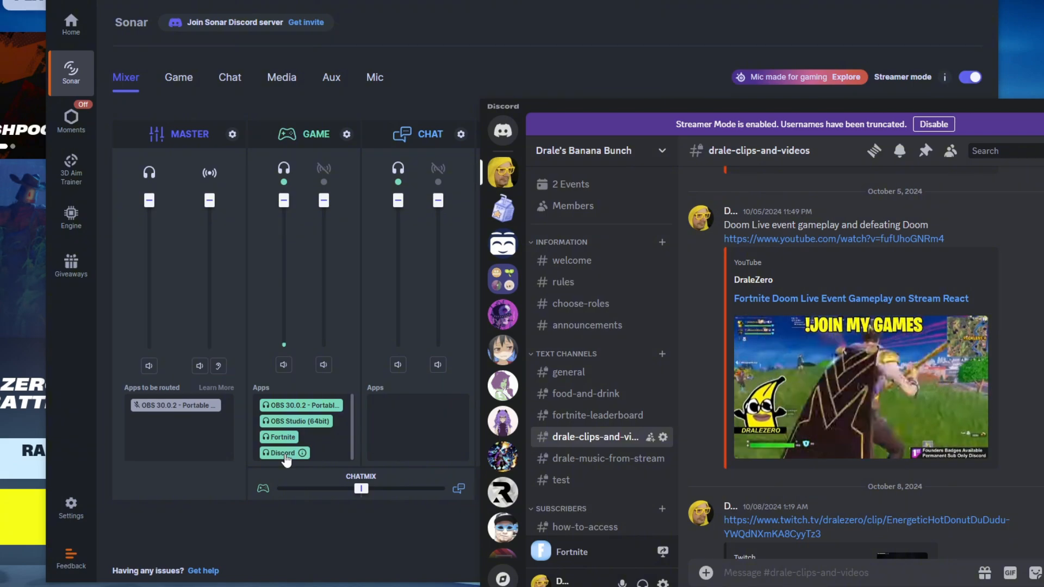
left_click_drag(286, 461, 422, 429)
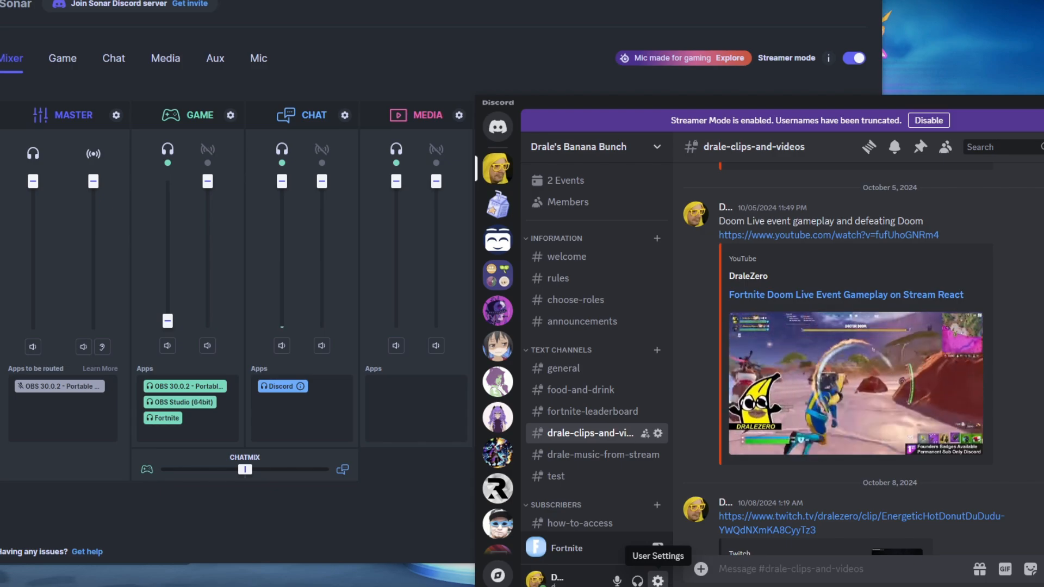
In Discord's voice settings, set the input device to Microphone (Elgato Wave:3) and the output device to SteelSeries Sonar - Chat
left_click(657, 581)
scroll(543, 465, "down", 5)
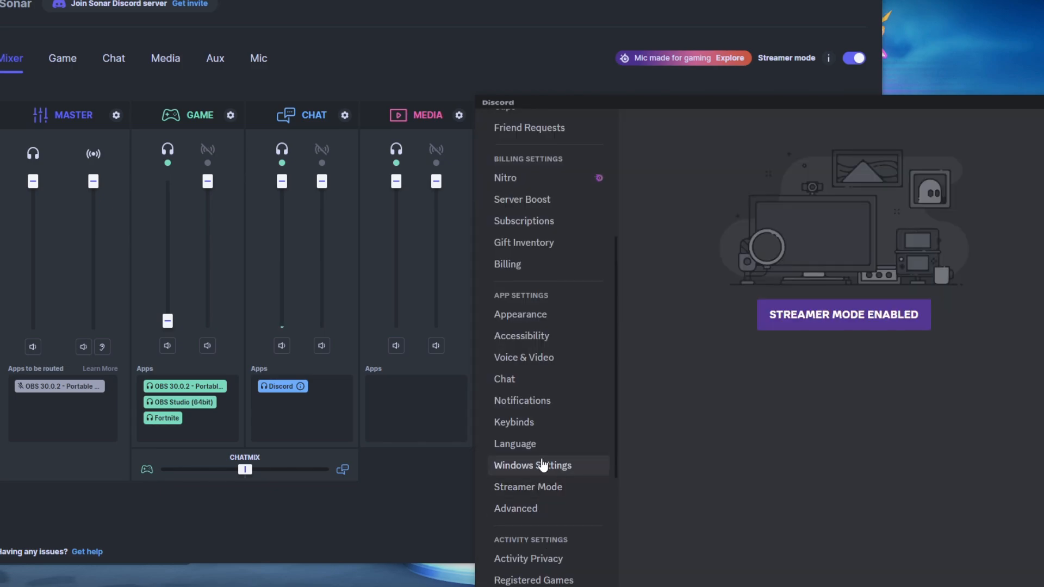
left_click(538, 359)
left_click(834, 209)
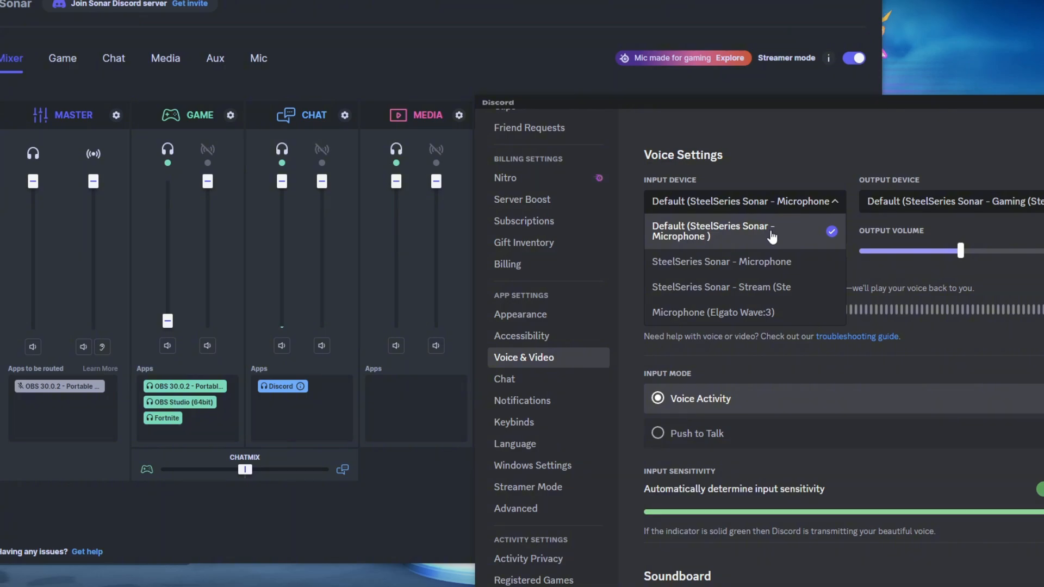
left_click(782, 312)
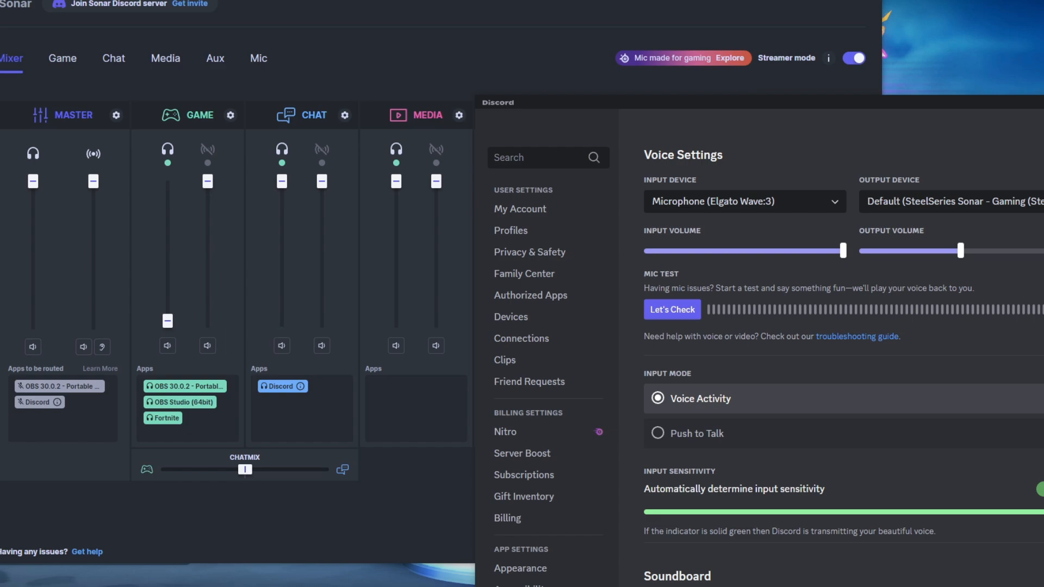
left_click(913, 214)
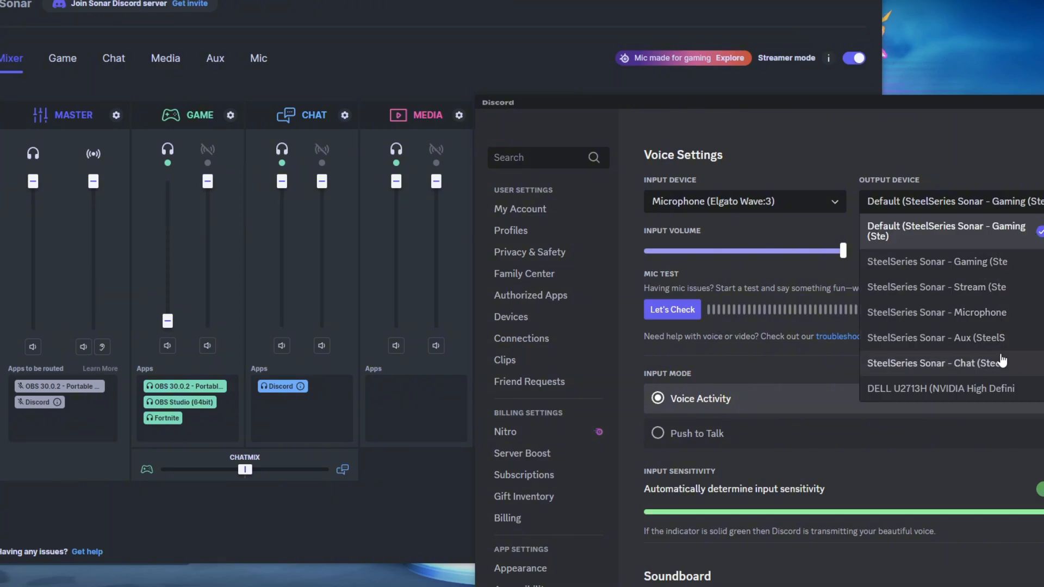
left_click(989, 370)
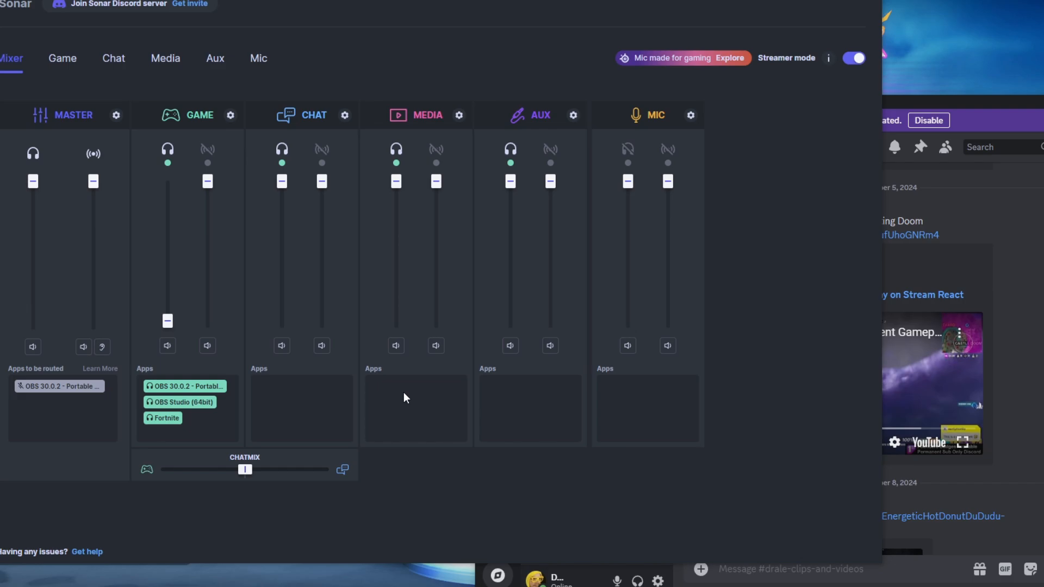
Route the Brave browser from Sonar's Game channel to the Media channel
mouse_move(397, 182)
left_mouse_down()
mouse_move(396, 293)
mouse_move(400, 181)
left_mouse_up()
mouse_move(167, 321)
left_mouse_down()
mouse_move(168, 210)
mouse_move(168, 326)
left_mouse_up()
left_click_drag(210, 427, 383, 420)
Test the personal volumes of the Media, Game and Chat channels, lowering Media to 31% and raising Game fully
left_click_drag(397, 182, 412, 282)
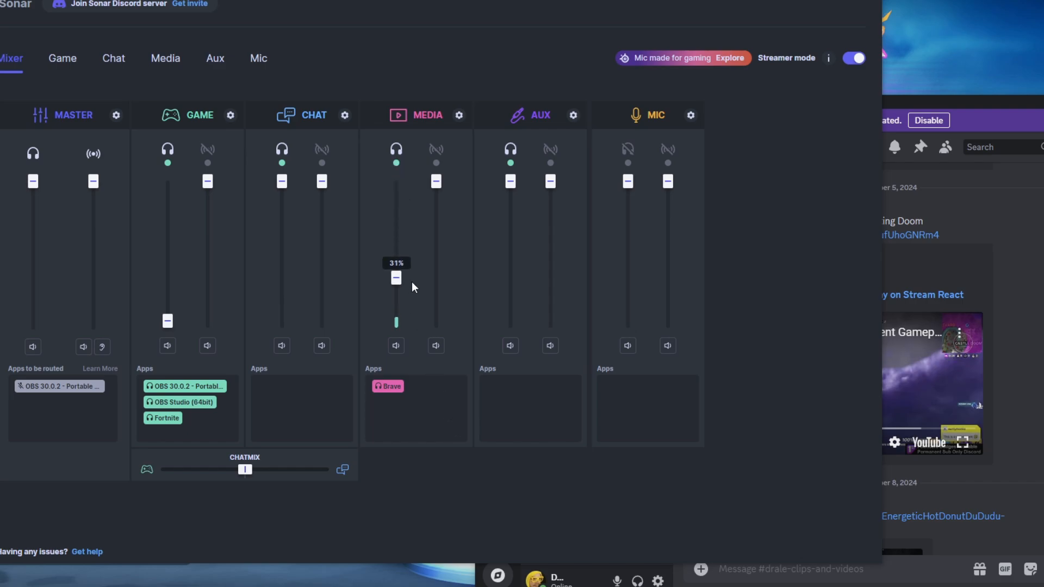
mouse_move(167, 321)
left_mouse_down()
mouse_move(168, 264)
mouse_move(165, 307)
left_mouse_up()
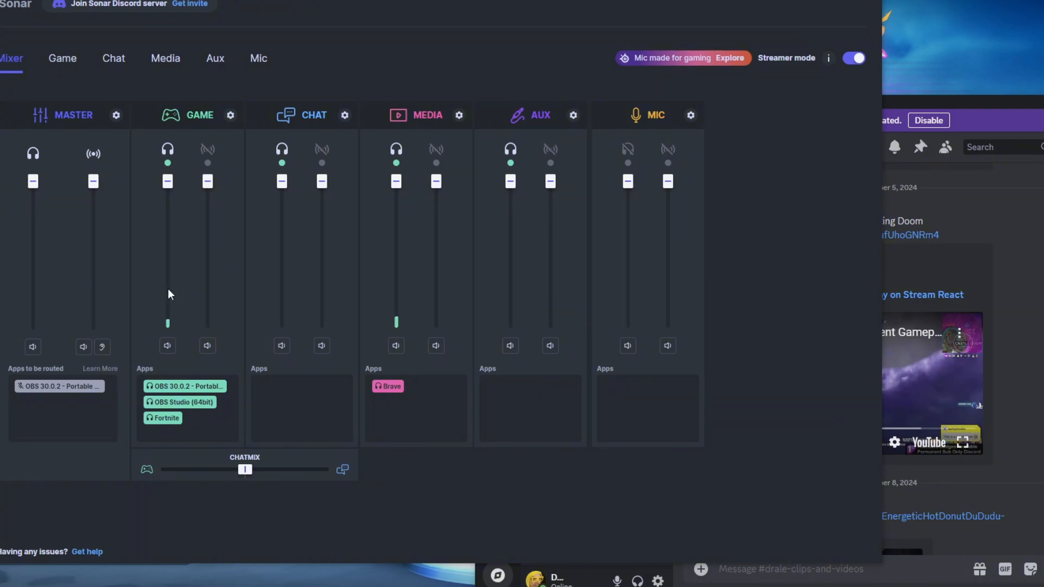
left_click_drag(391, 182, 395, 224)
mouse_move(282, 182)
left_mouse_down()
mouse_move(277, 297)
mouse_move(298, 171)
left_mouse_up()
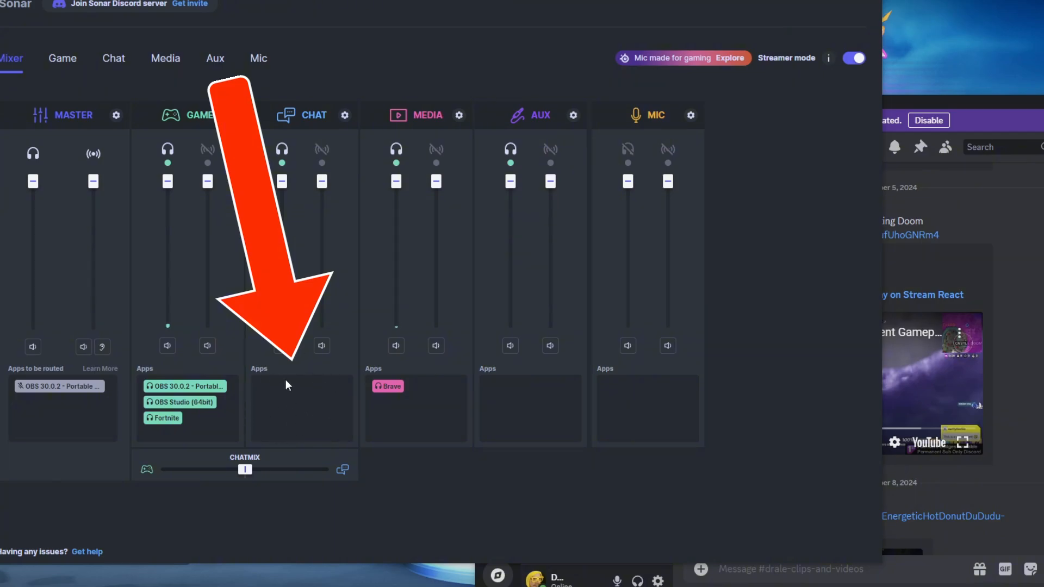
Resume the Discord video to check its routing to the Chat channel, and lower the Game channel's personal volume to the minimum
left_click(1022, 358)
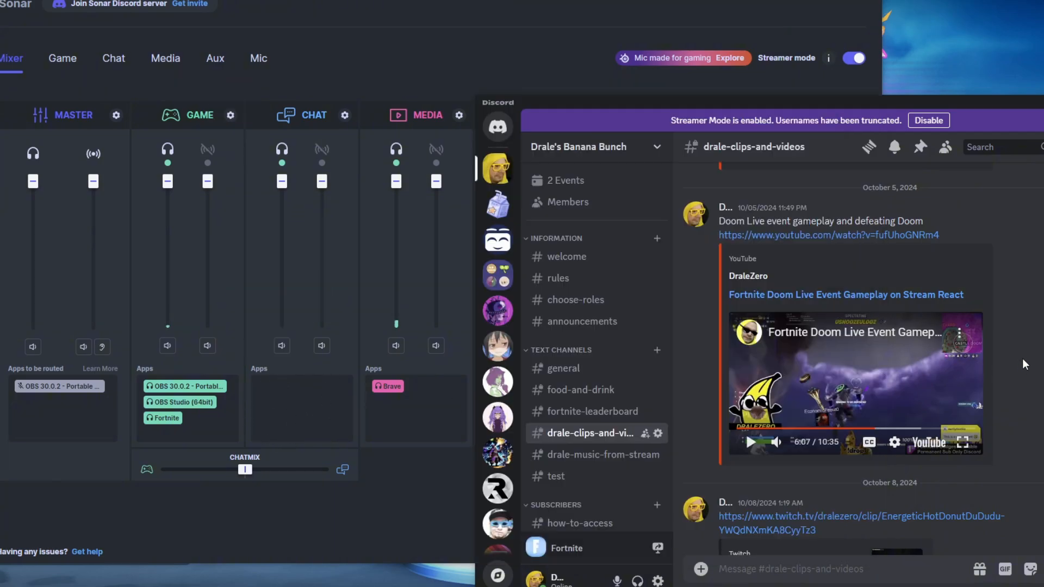
left_click(749, 450)
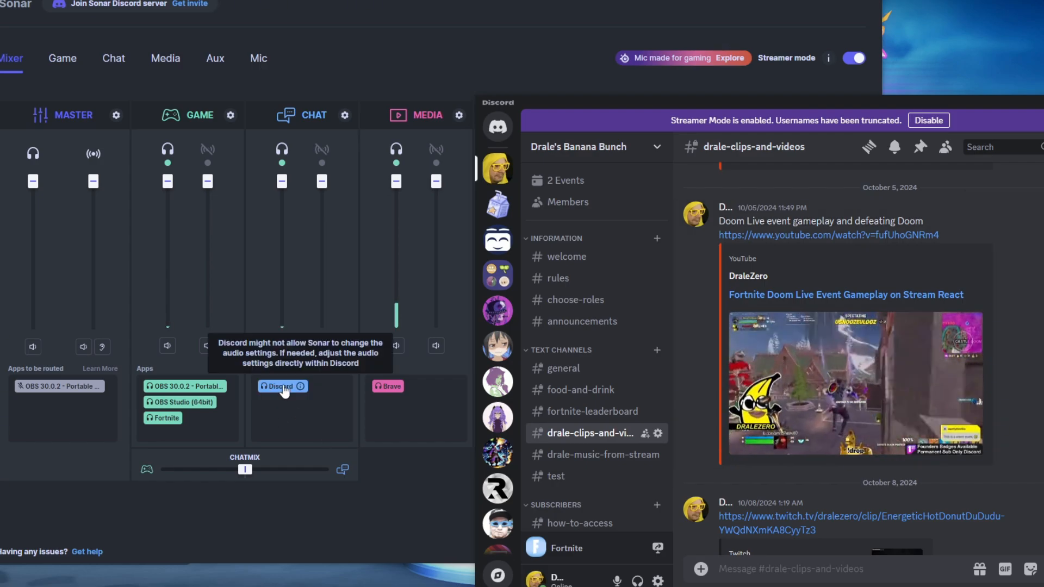
mouse_move(307, 398)
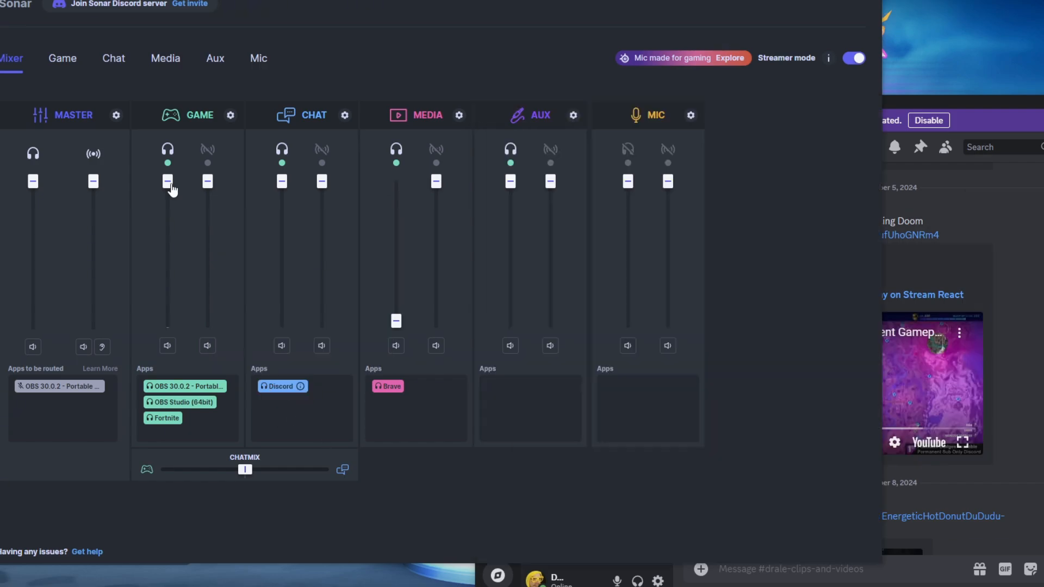
left_click_drag(169, 186, 172, 333)
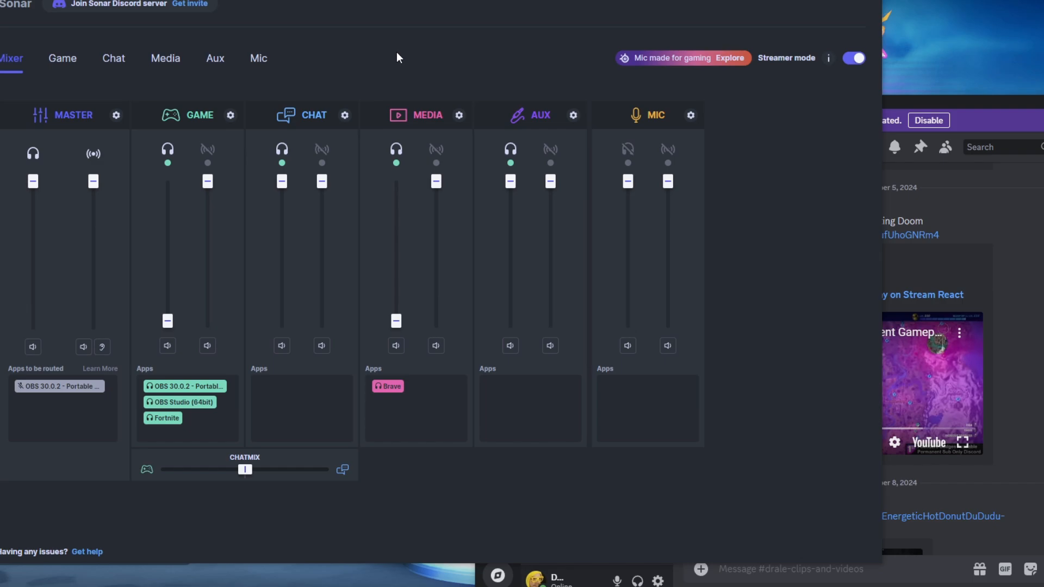
left_click(922, 107)
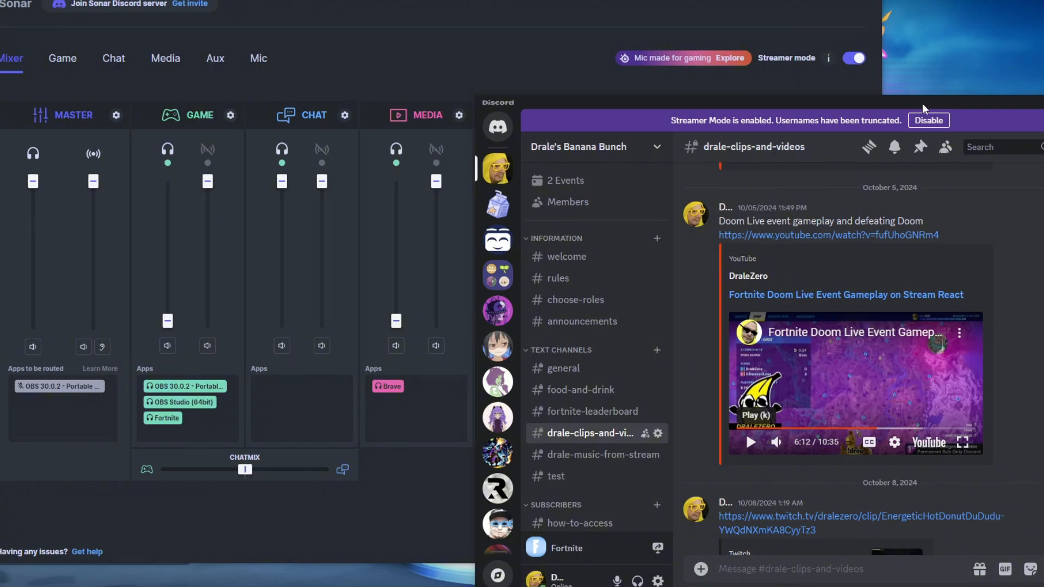
Switch to OBS Studio and set the global Desktop Audio device to Disabled in the audio settings
left_click(385, 336)
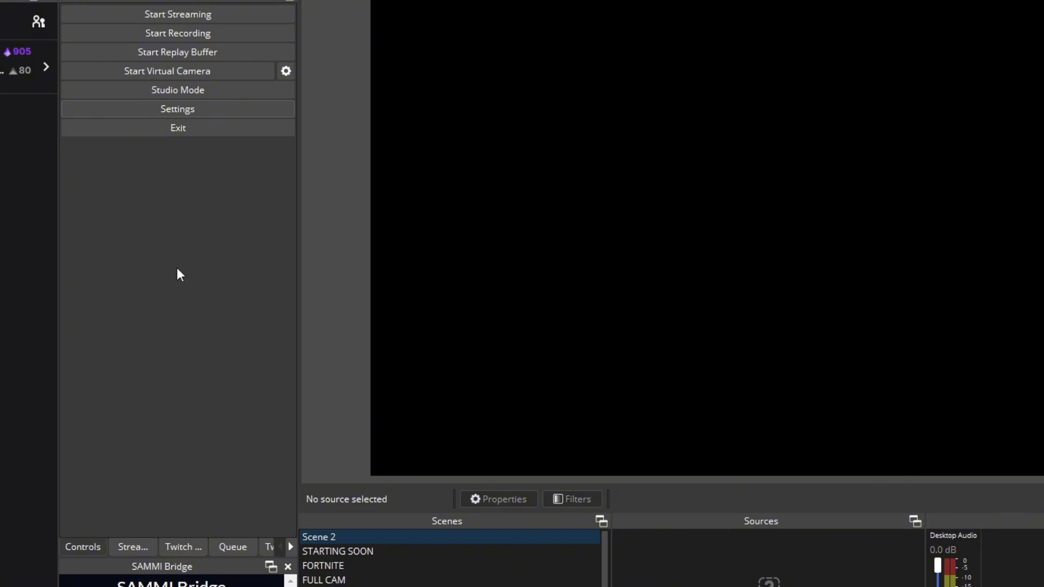
left_click(177, 109)
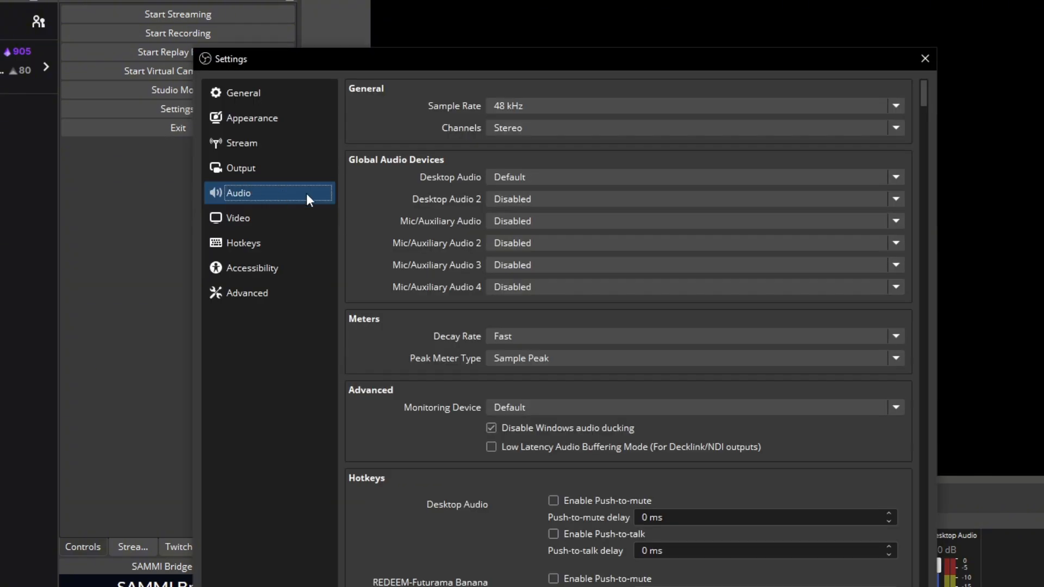
left_click(528, 175)
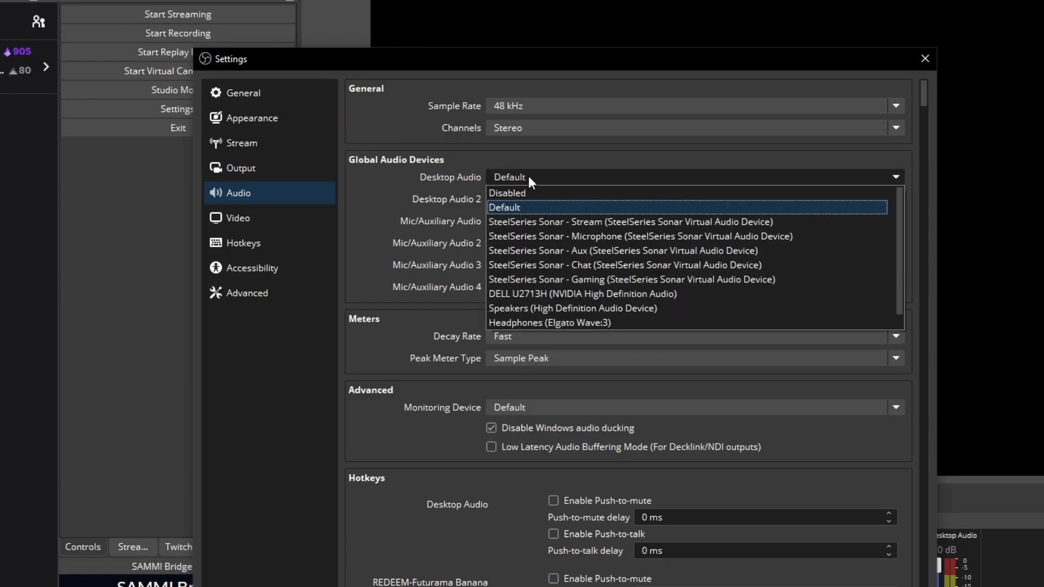
left_click(533, 193)
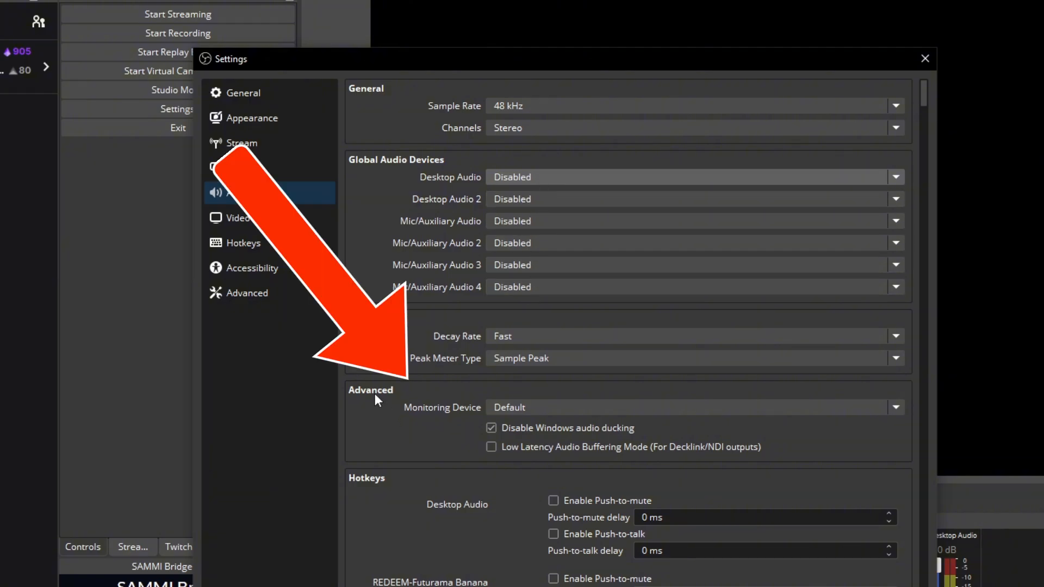
Set the audio monitoring device to Headphones (Elgato Wave:3) and close the settings
left_click(521, 412)
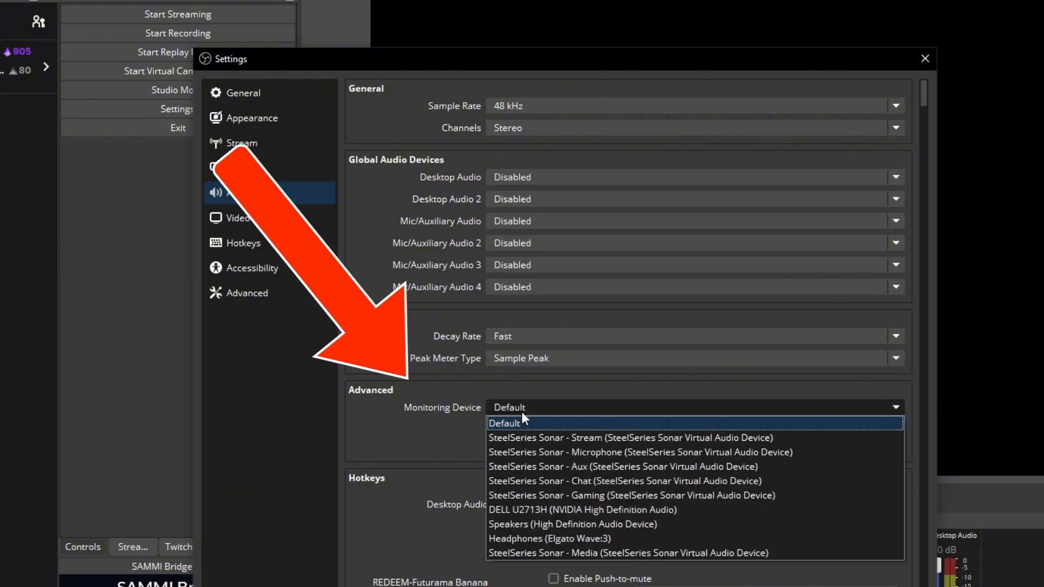
left_click(634, 541)
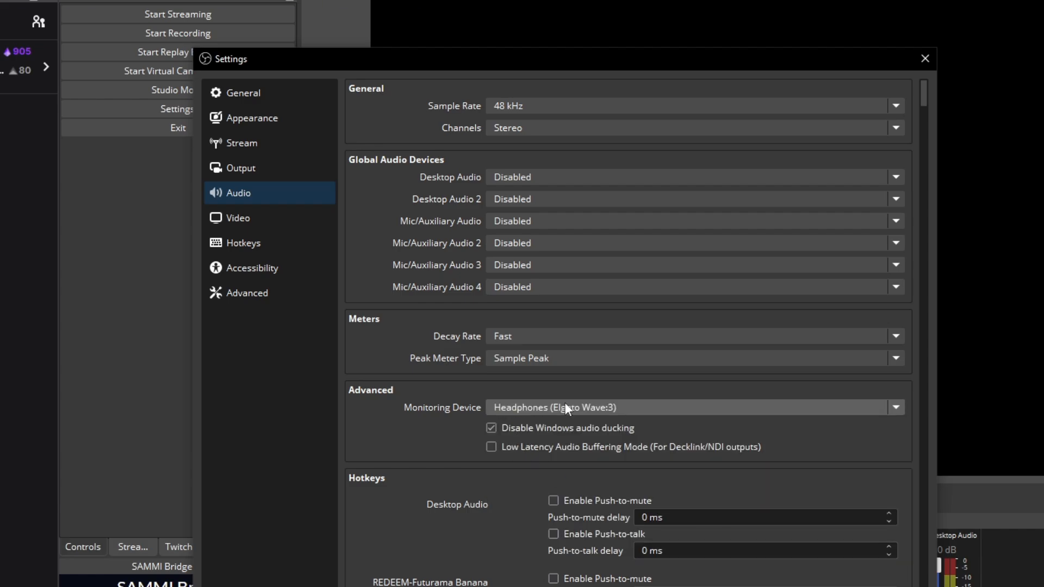
left_click(628, 410)
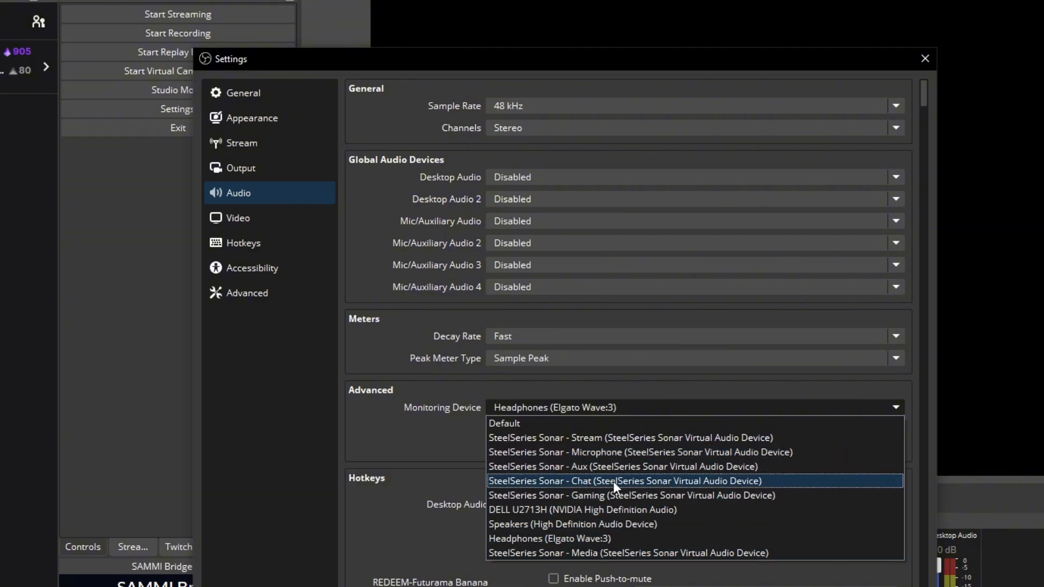
key("Escape")
key("Escape")
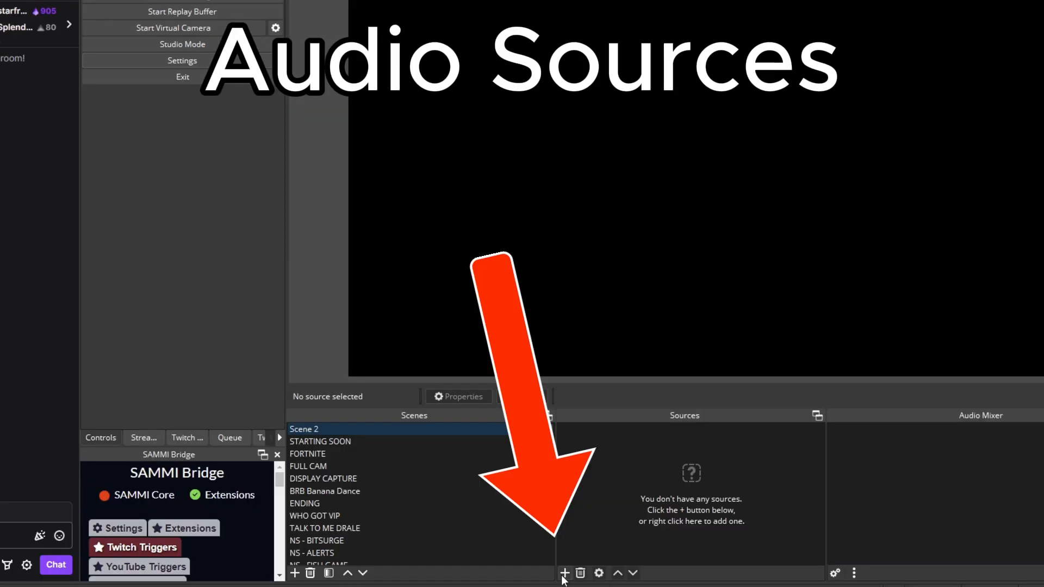
Add an Audio Output Capture source named "Sonar Game" to Scene 2 with SteelSeries Sonar - Stream as its device
left_click(563, 572)
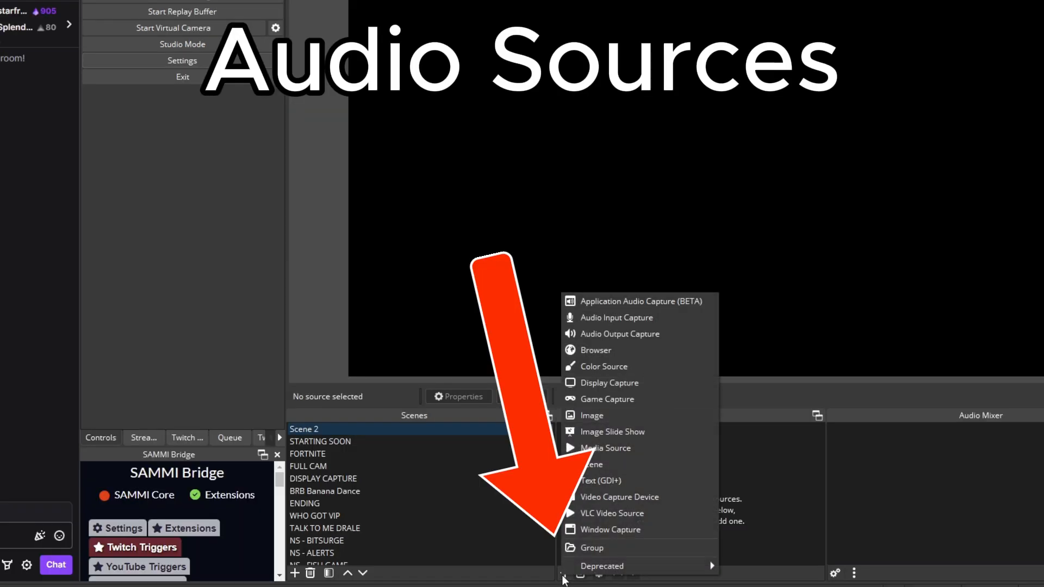
left_click(621, 333)
type("Sonar Game")
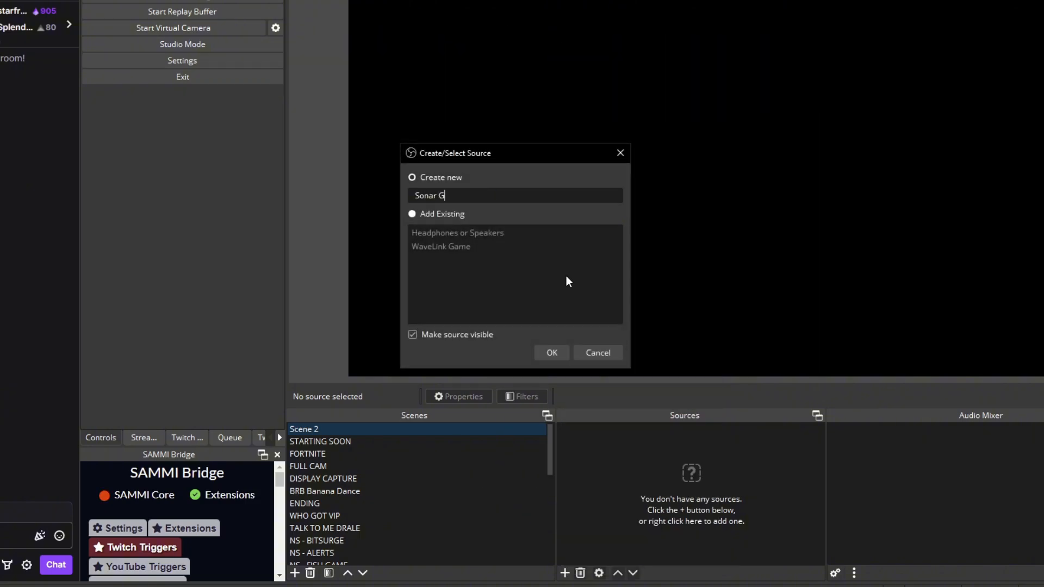
key("Return")
left_click(491, 45)
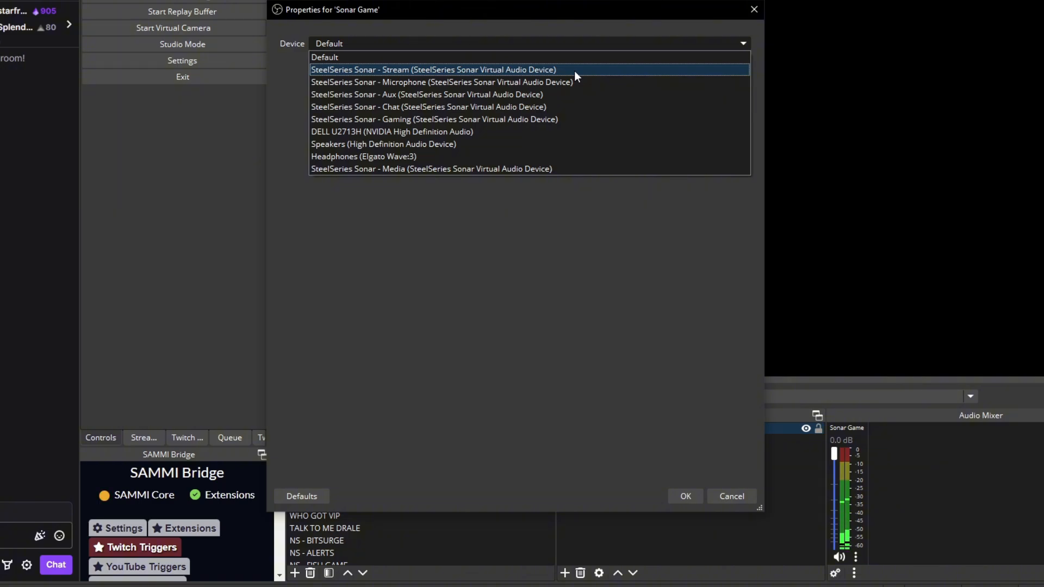
left_click(574, 71)
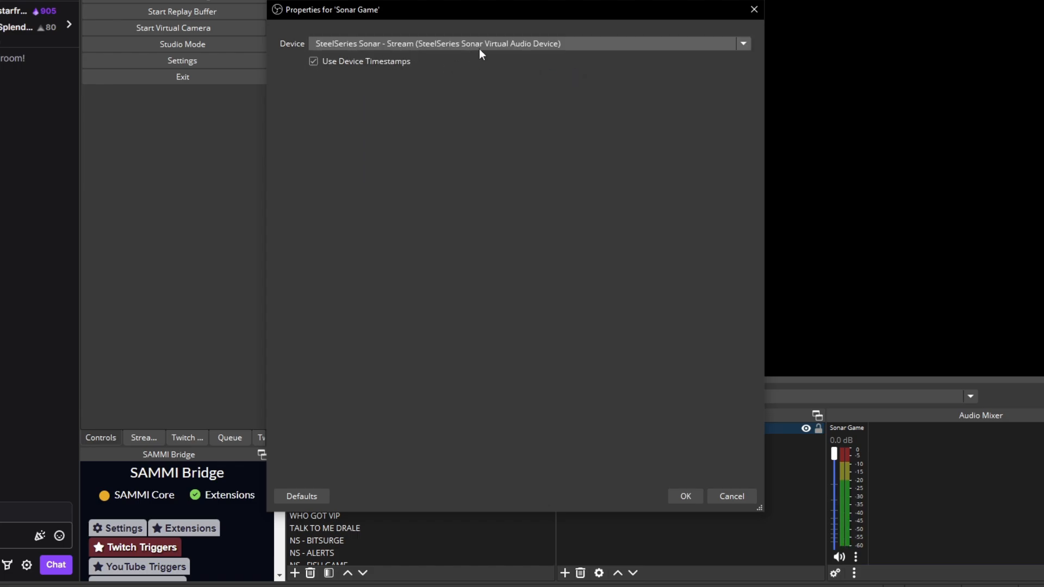
Switch to SteelSeries Sonar to examine the stream volume sliders of the Chat and Media channels
left_click(233, 586)
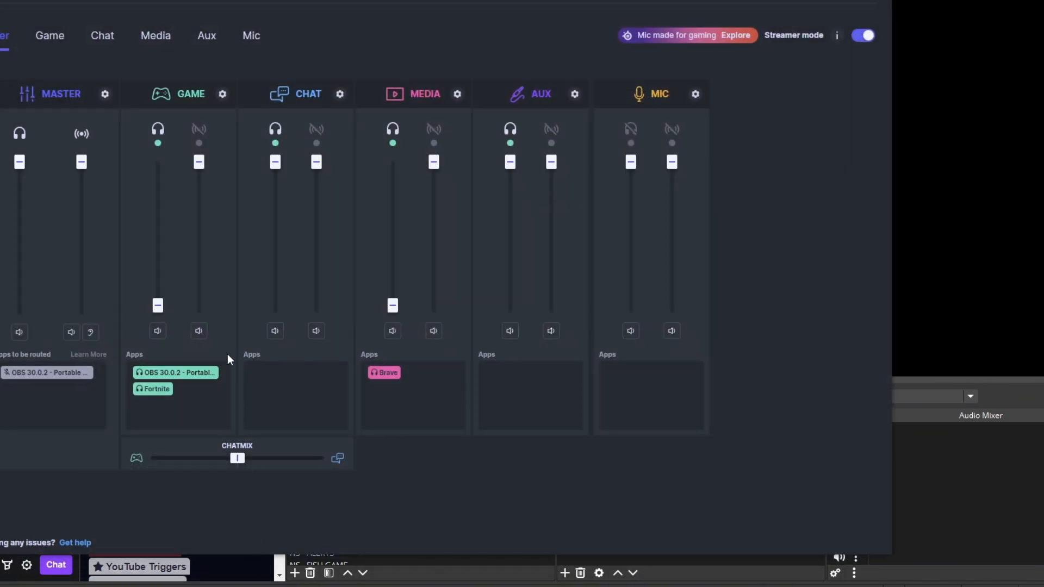
mouse_move(322, 161)
left_mouse_down()
mouse_move(322, 250)
mouse_move(319, 156)
left_mouse_up()
mouse_move(440, 156)
left_mouse_down()
mouse_move(439, 225)
mouse_move(430, 155)
left_mouse_up()
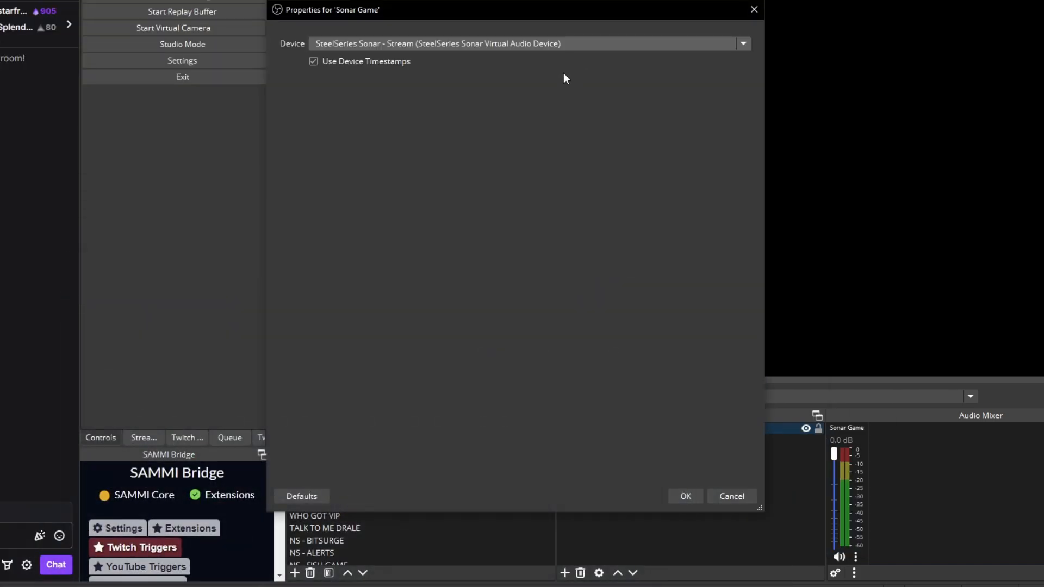
Switch the Sonar Game source's device to SteelSeries Sonar - Gaming and test the Game channel's personal volume in Sonar
left_click(482, 44)
left_click(447, 119)
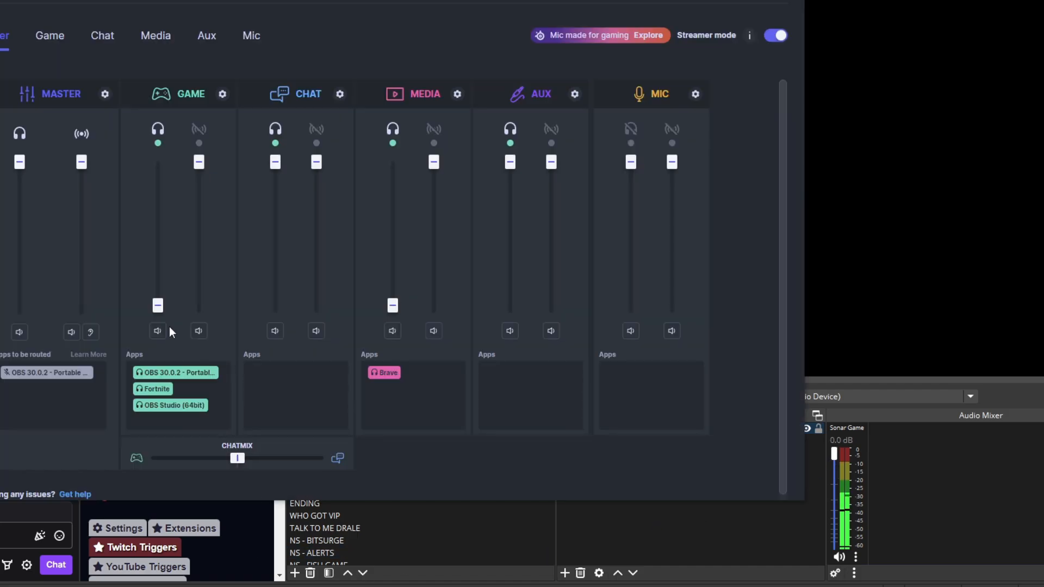
left_click_drag(157, 305, 161, 219)
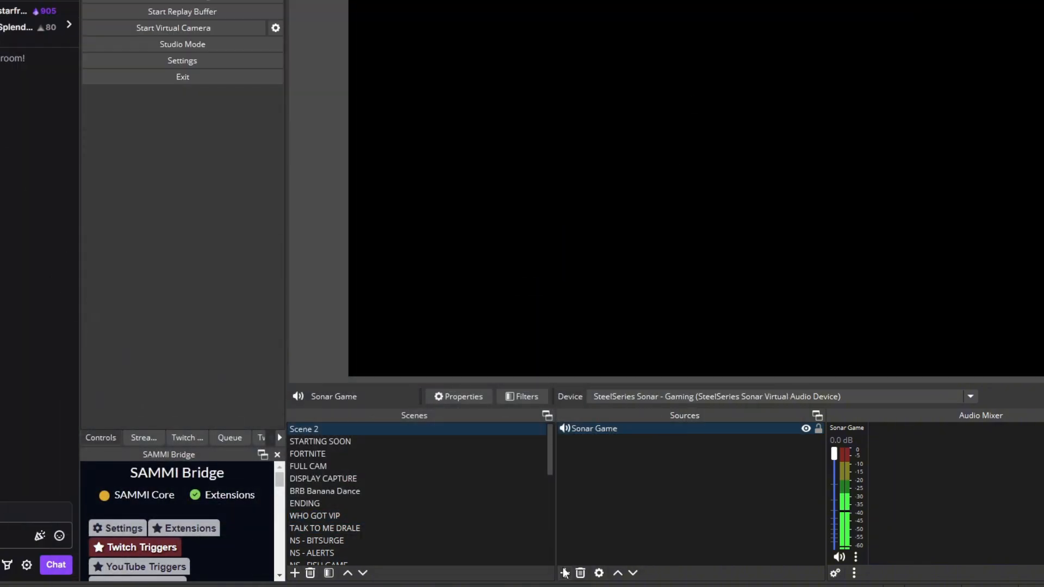
Add an Audio Output Capture source named "Sonar Chat" with SteelSeries Sonar - Chat as its device
left_click(565, 572)
left_click(637, 326)
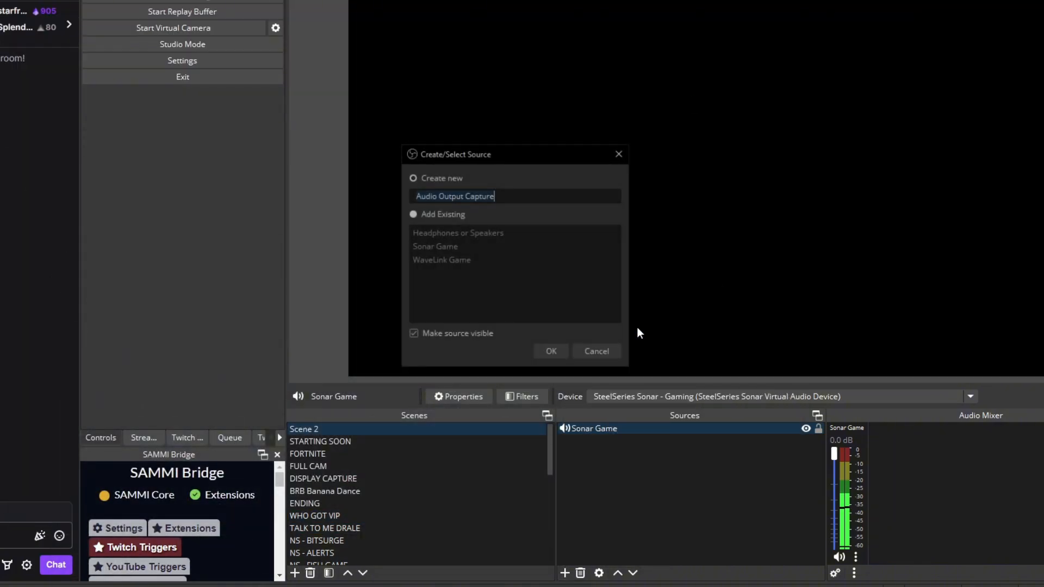
type("Sonar Chat")
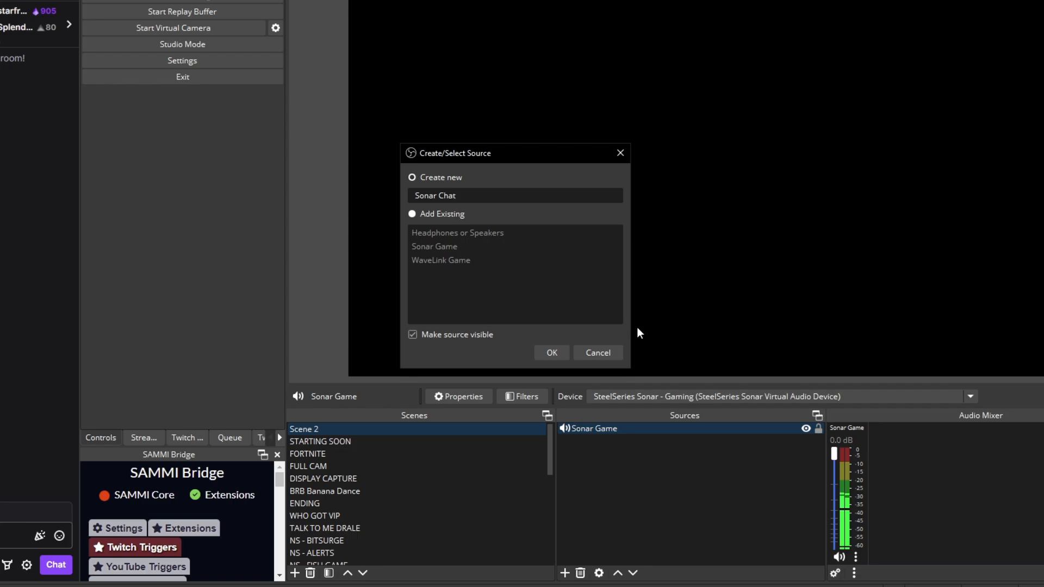
key("Return")
left_click(478, 43)
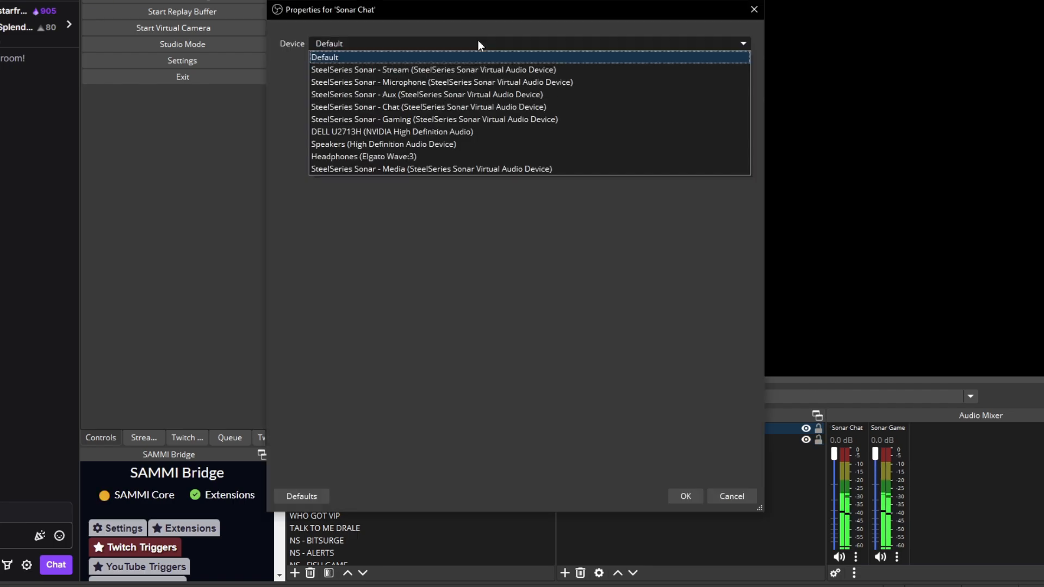
left_click(431, 110)
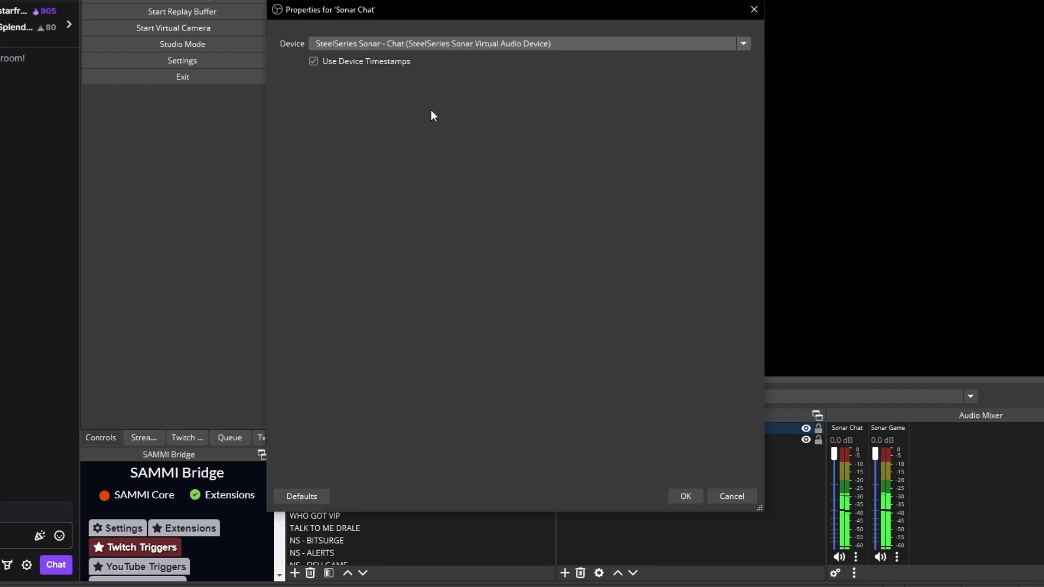
left_click(687, 496)
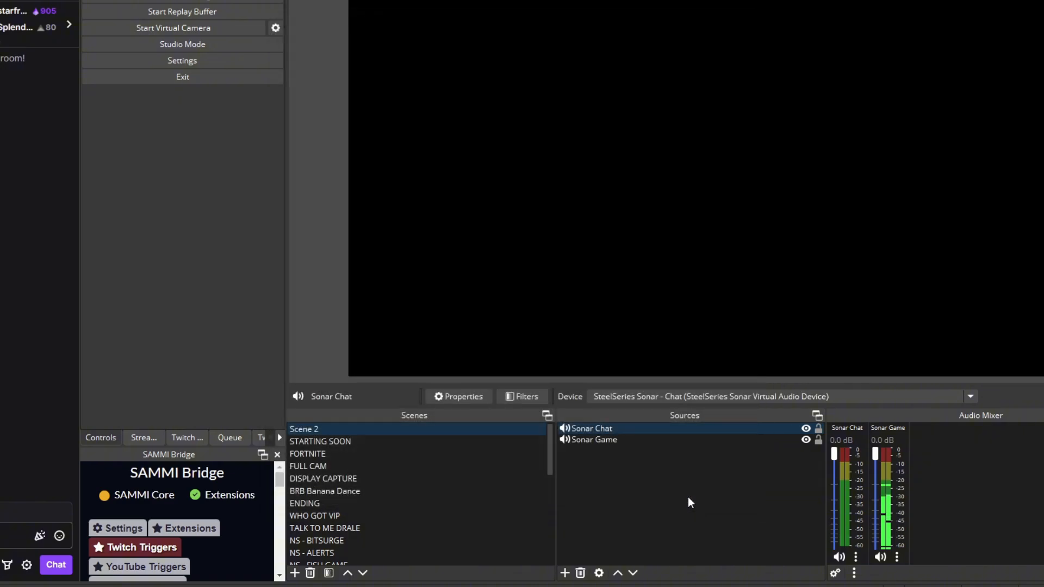
Add an Audio Output Capture source named "Sonar Media" with SteelSeries Sonar - Media as its device
left_click(565, 572)
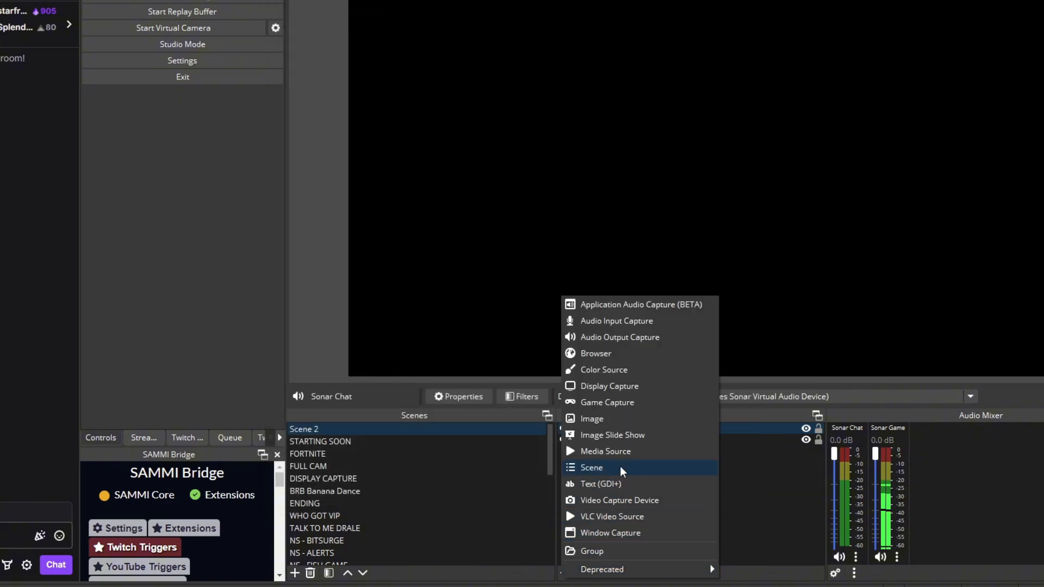
left_click(634, 338)
type("Sonar Media")
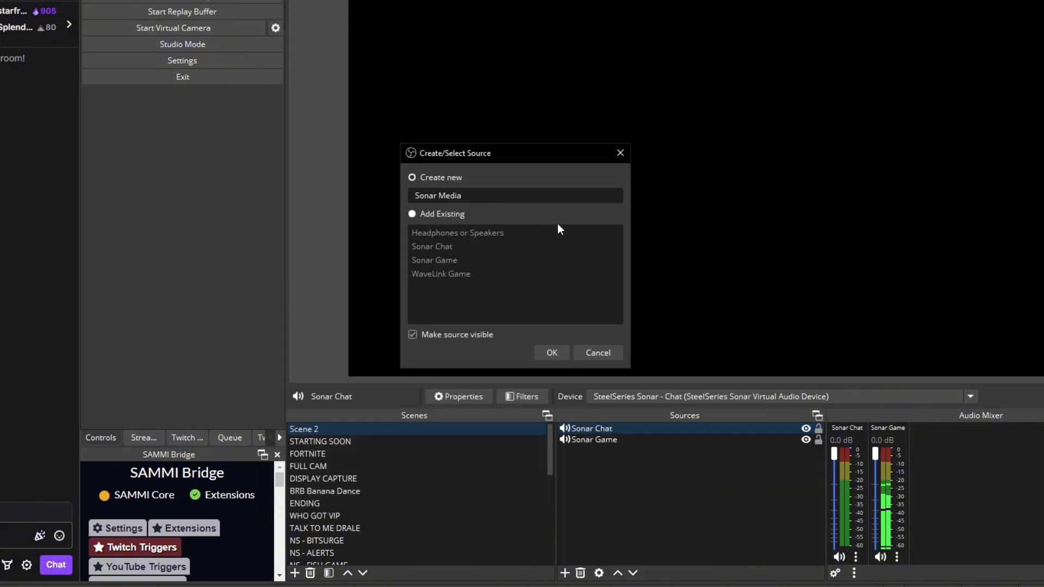
left_click(552, 353)
left_click(435, 44)
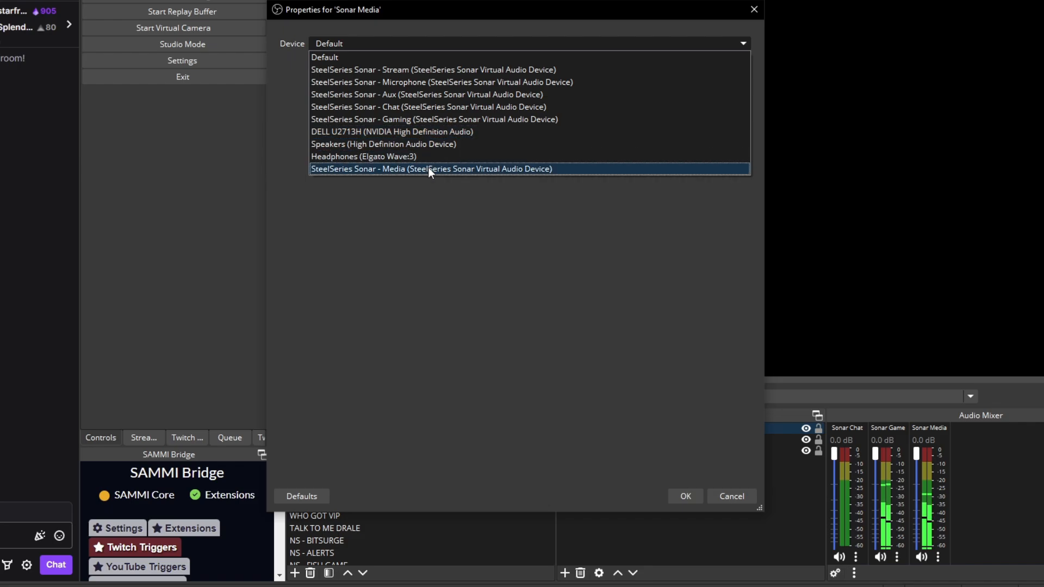
left_click(428, 167)
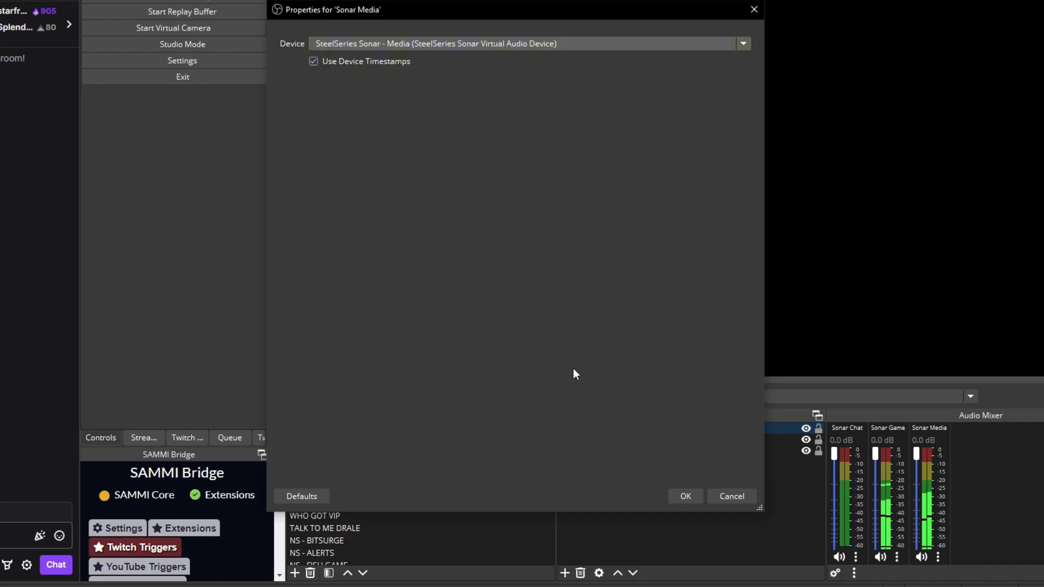
left_click(685, 496)
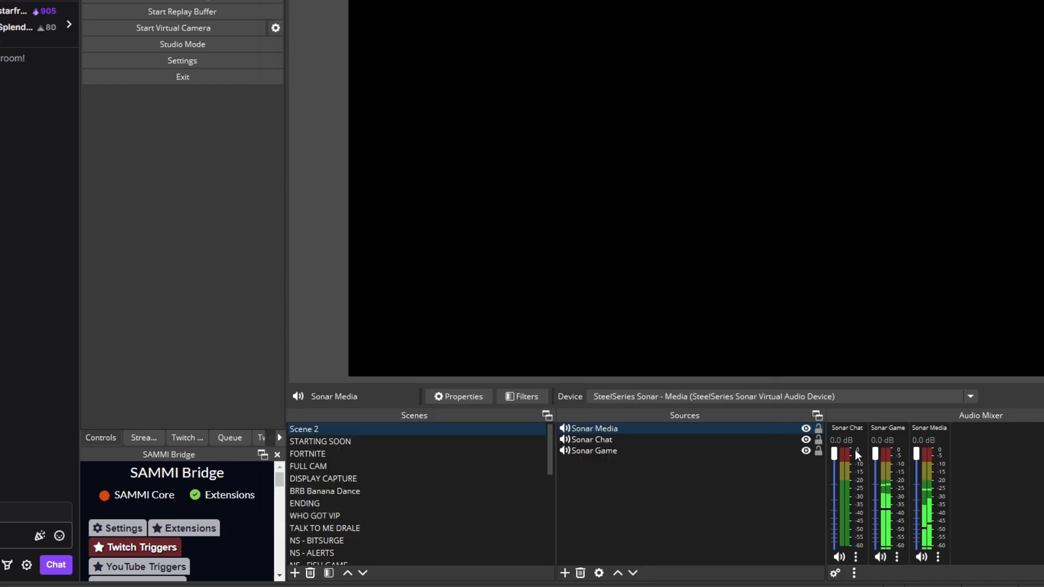
Try lowering the Sonar Chat level in the audio mixer and restore it to 0.0 dB
mouse_move(833, 454)
left_mouse_down()
mouse_move(837, 521)
mouse_move(837, 456)
left_mouse_up()
left_click(834, 506)
left_click_drag(834, 505, 843, 449)
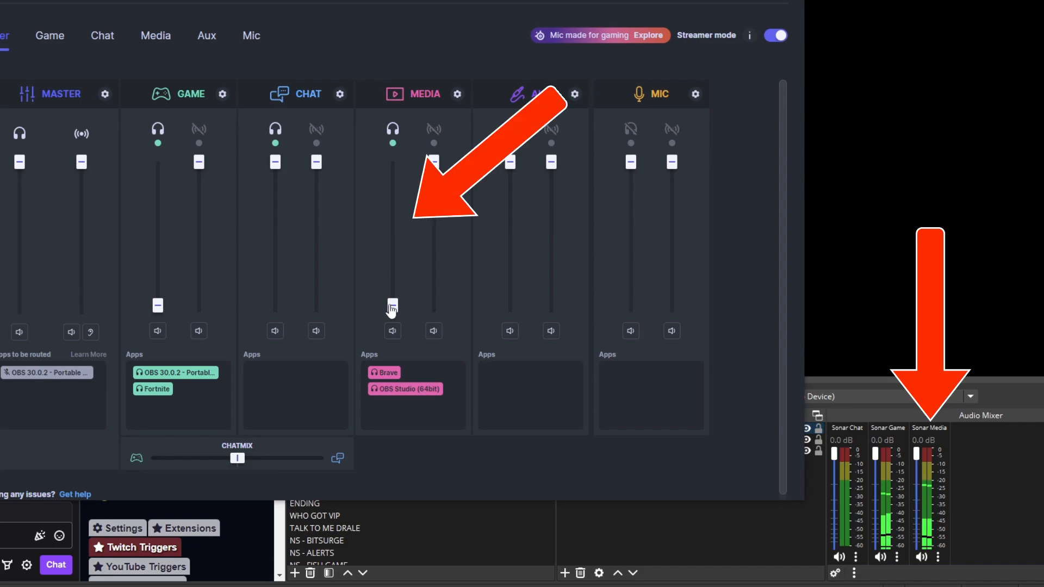
Test the Media channel's personal volume in Sonar and return to OBS Studio to try the Sonar Media level
left_click_drag(392, 307, 397, 189)
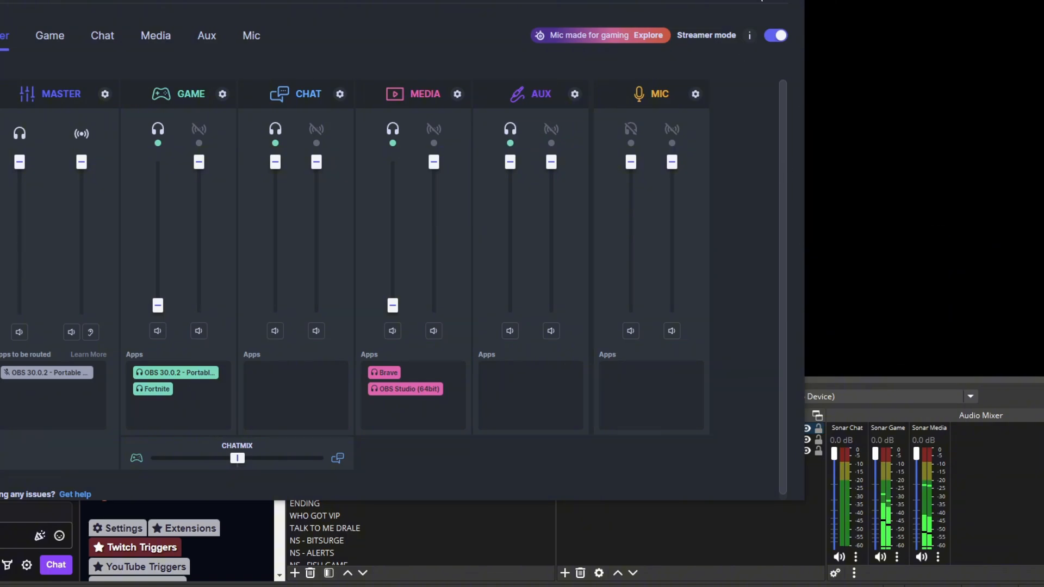
left_click(757, 2)
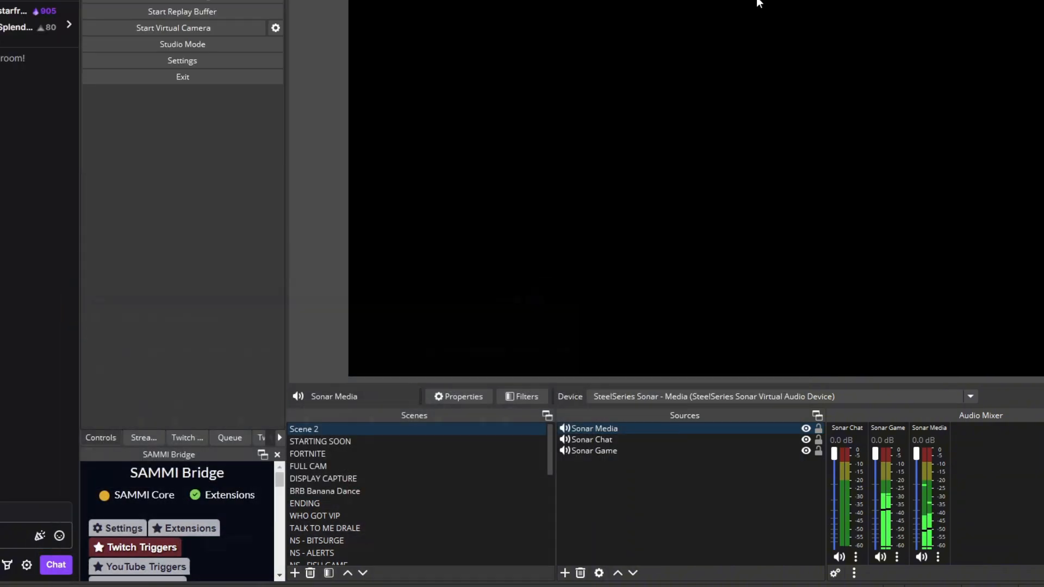
mouse_move(918, 453)
left_mouse_down()
mouse_move(930, 522)
mouse_move(932, 459)
mouse_move(923, 456)
mouse_move(930, 504)
mouse_move(927, 453)
mouse_move(922, 469)
mouse_move(918, 452)
left_mouse_up()
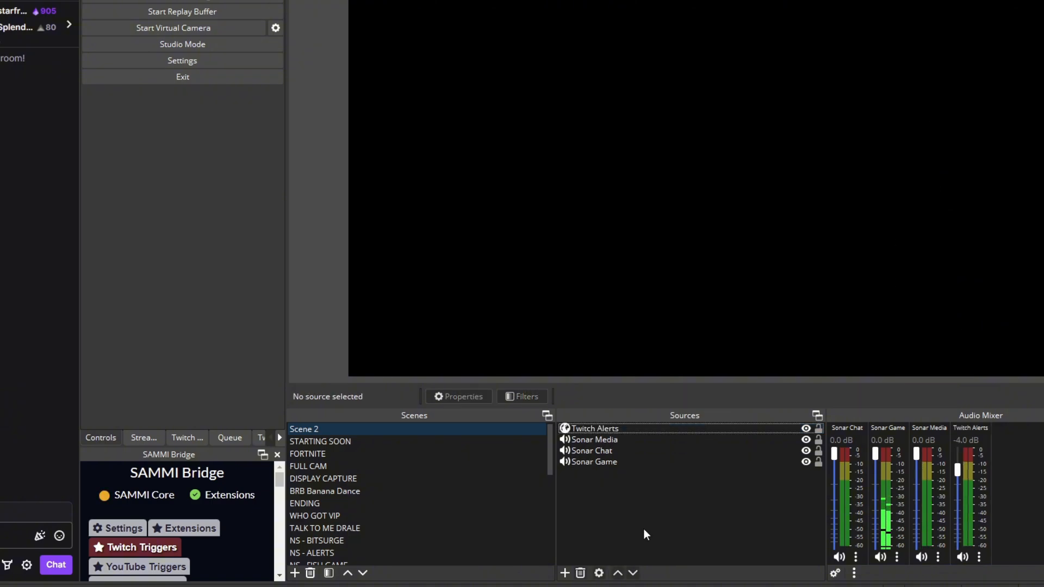
Select the Twitch Alerts source and send a test New Follow alert from the Twitch alerts dashboard
left_click(618, 429)
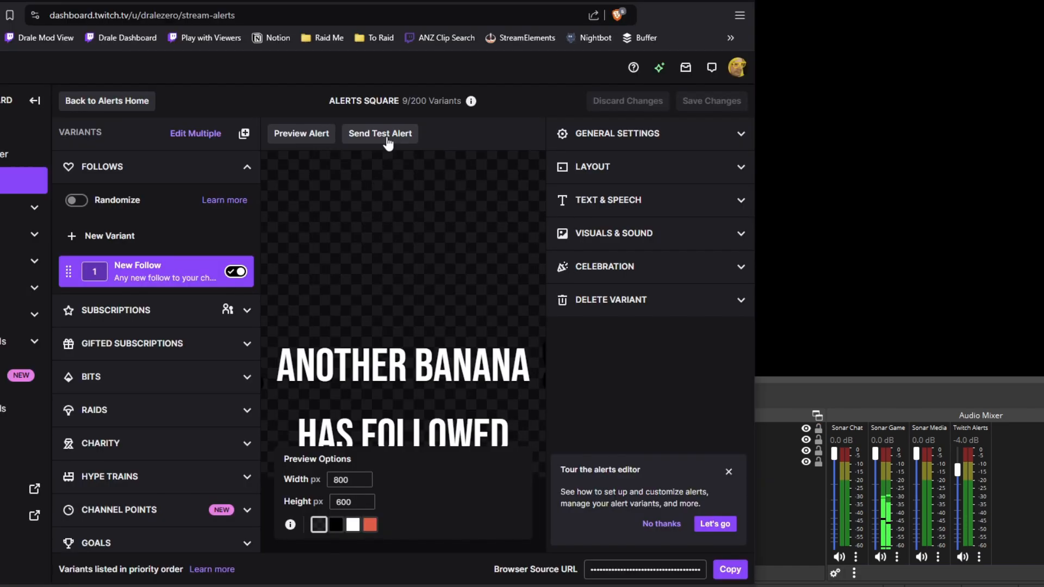
left_click(388, 143)
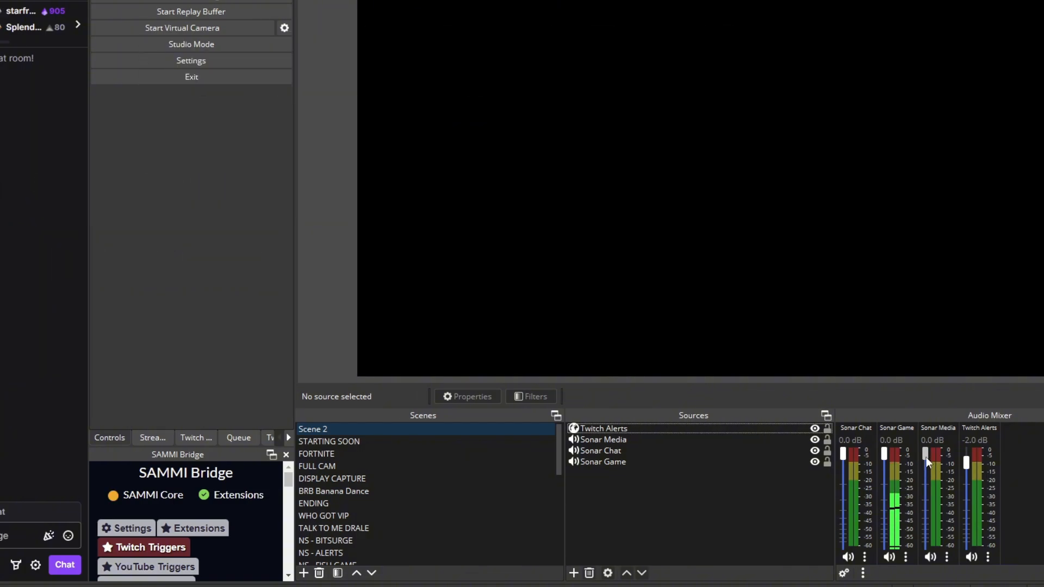
Review the streaming output settings for Advanced output mode and the Twitch VOD track assignment, and close the settings
left_click(204, 61)
left_click(269, 113)
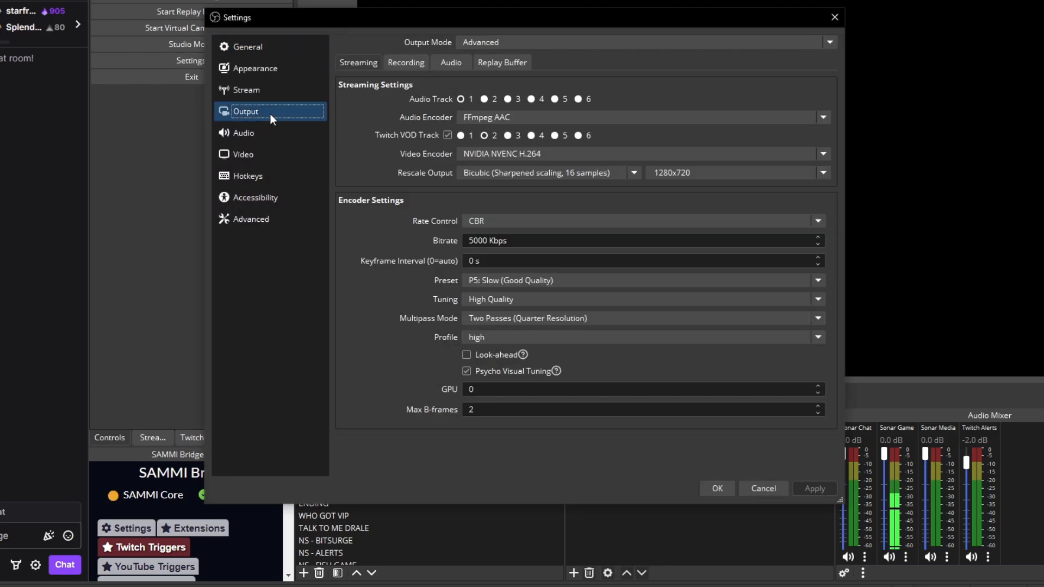
left_click(497, 47)
left_click(502, 47)
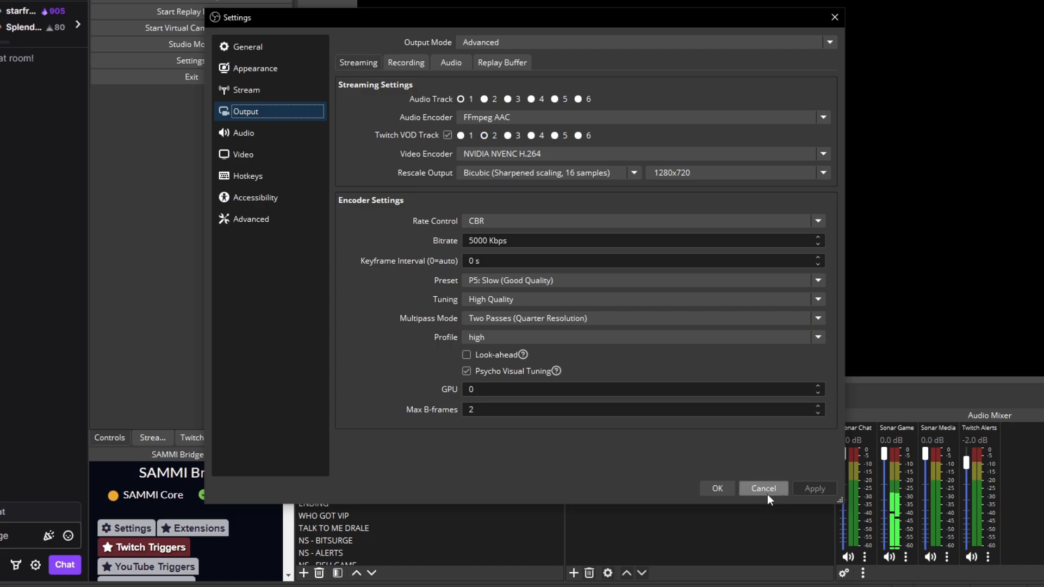
left_click(720, 489)
Exclude the Sonar Media source from audio track 2 in the Advanced Audio Properties
left_click(905, 557)
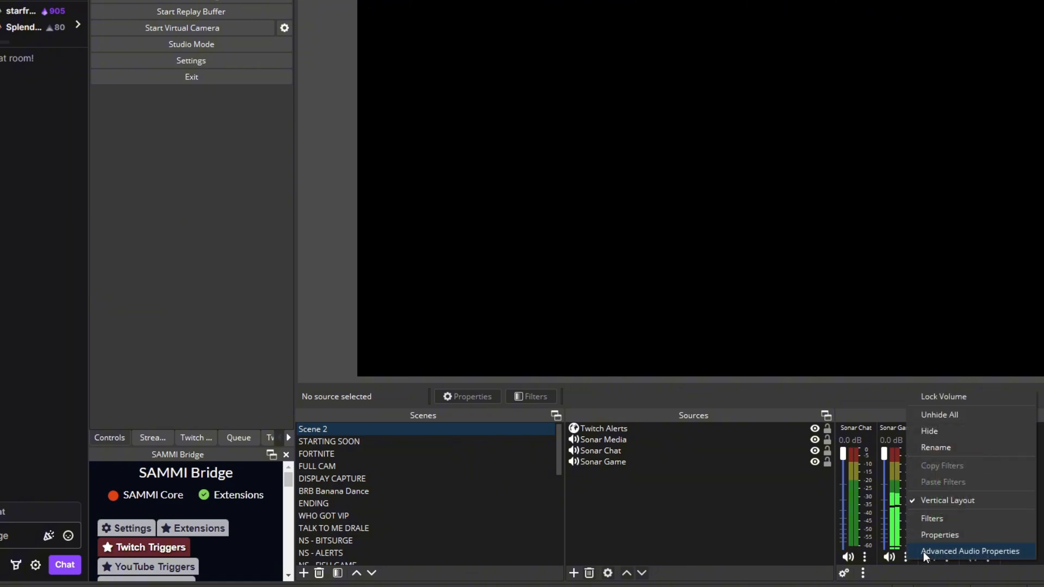
left_click(923, 552)
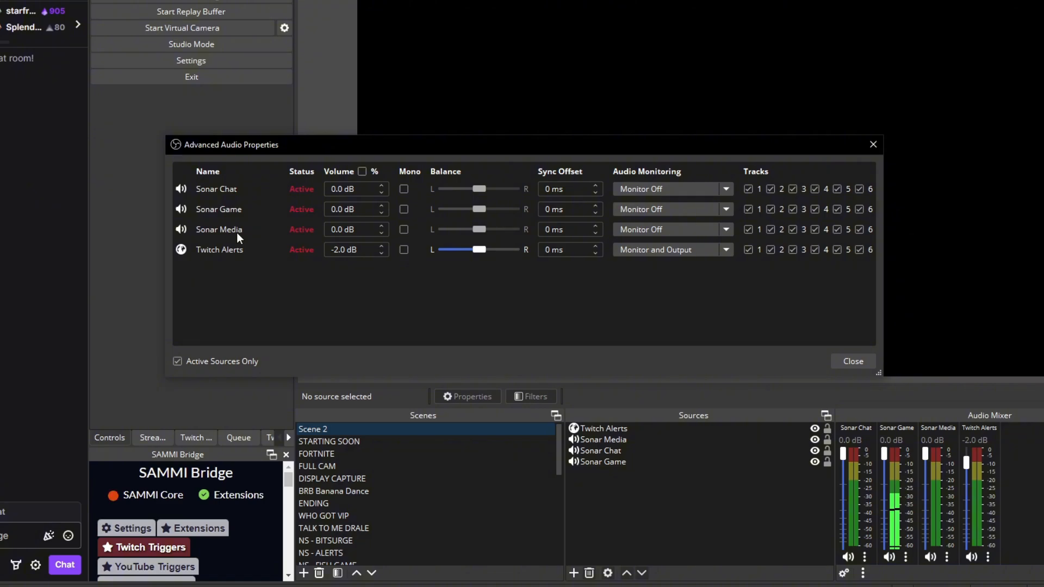
left_click(772, 229)
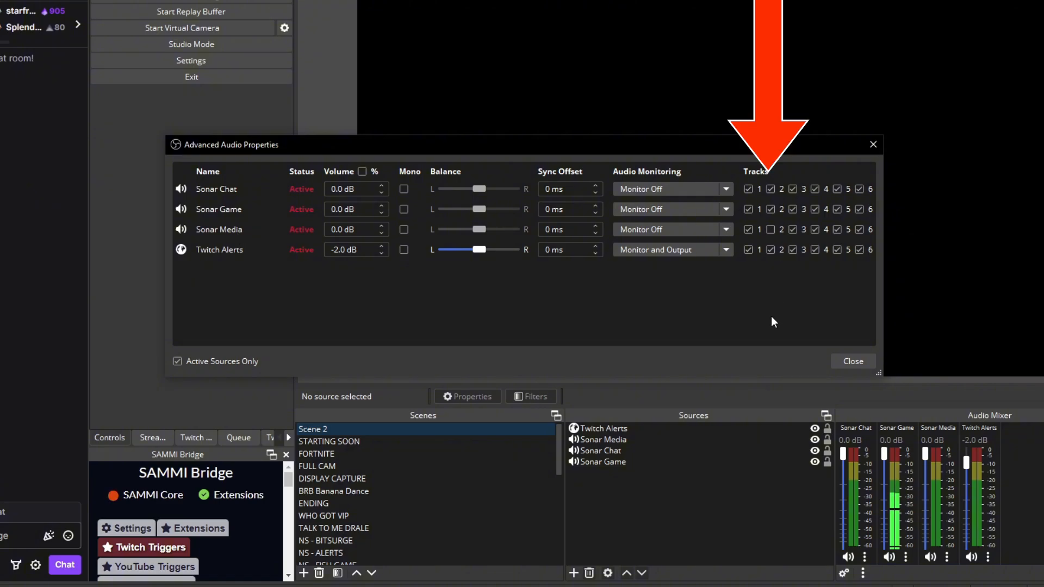